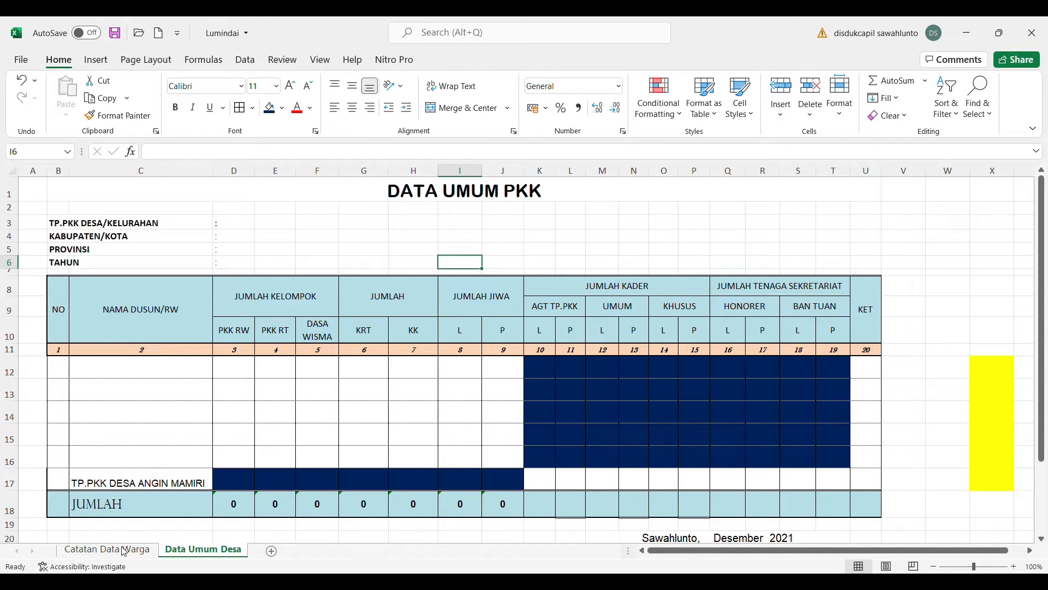
# Format the three title lines of the Catatan Data Warga sheet as bold at font size 16.
pyautogui.click(464, 235)
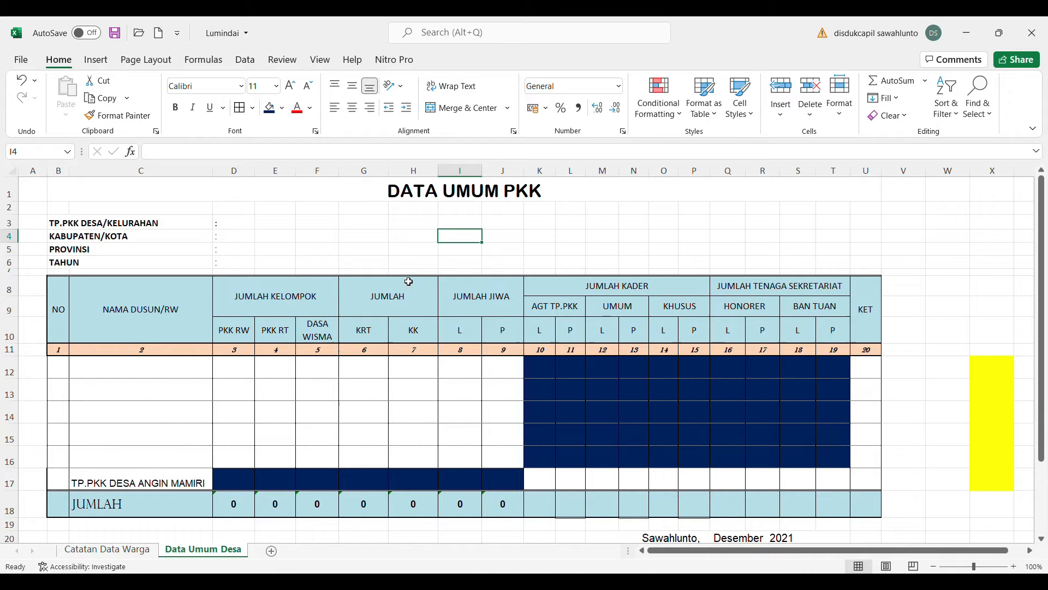
pyautogui.click(137, 552)
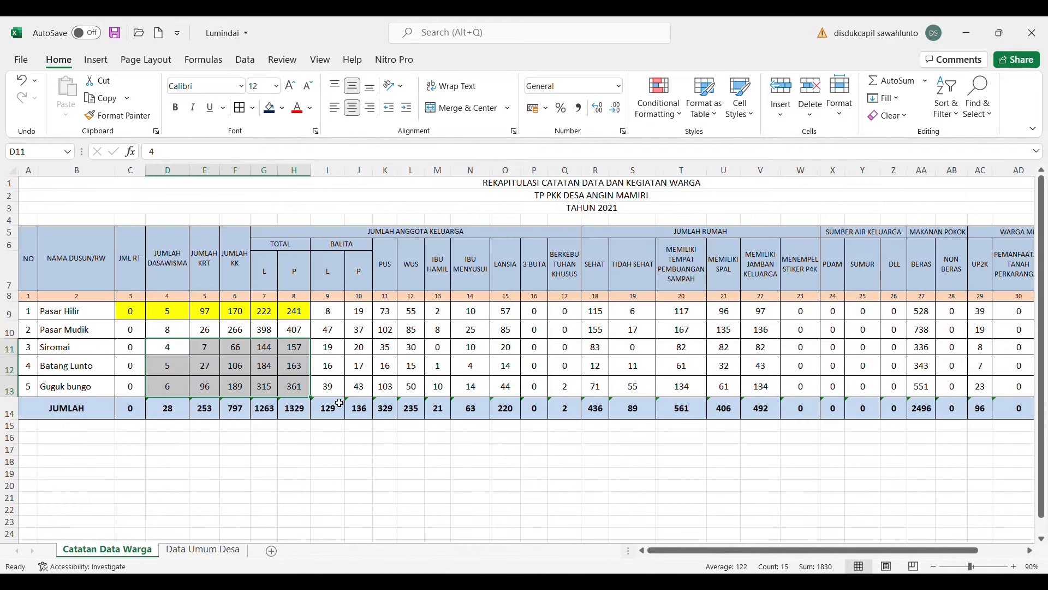
pyautogui.click(596, 184)
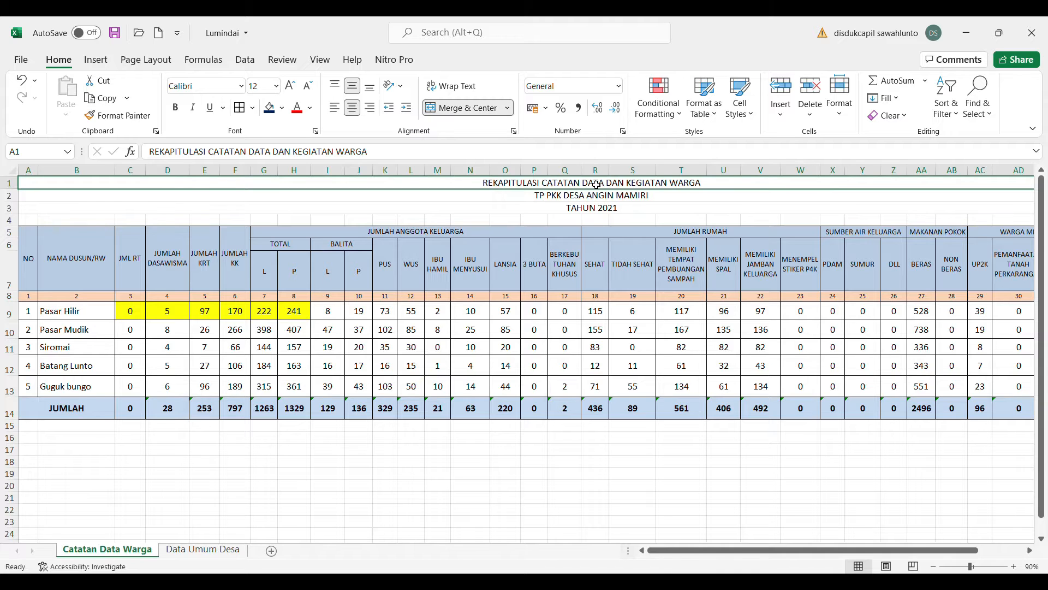
pyautogui.hotkey('shift', 'Down')
pyautogui.hotkey('shift', 'Down')
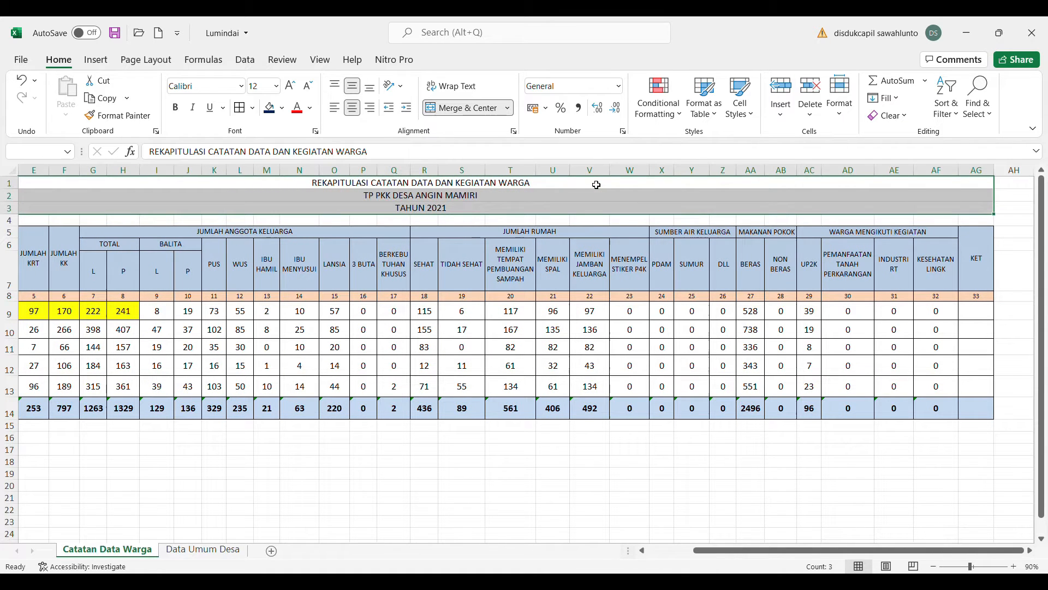
pyautogui.click(181, 110)
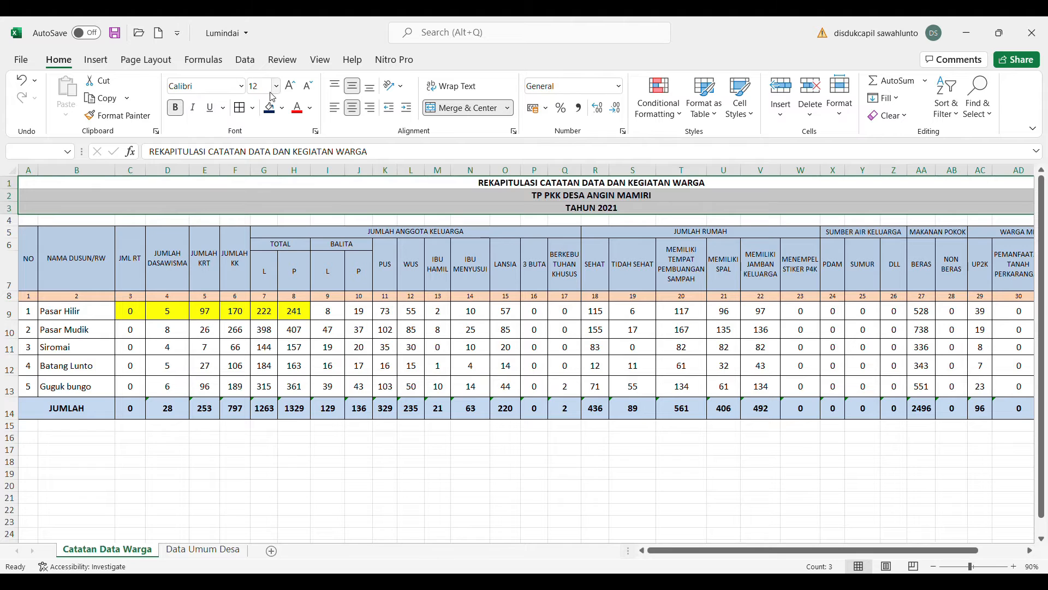
pyautogui.click(278, 88)
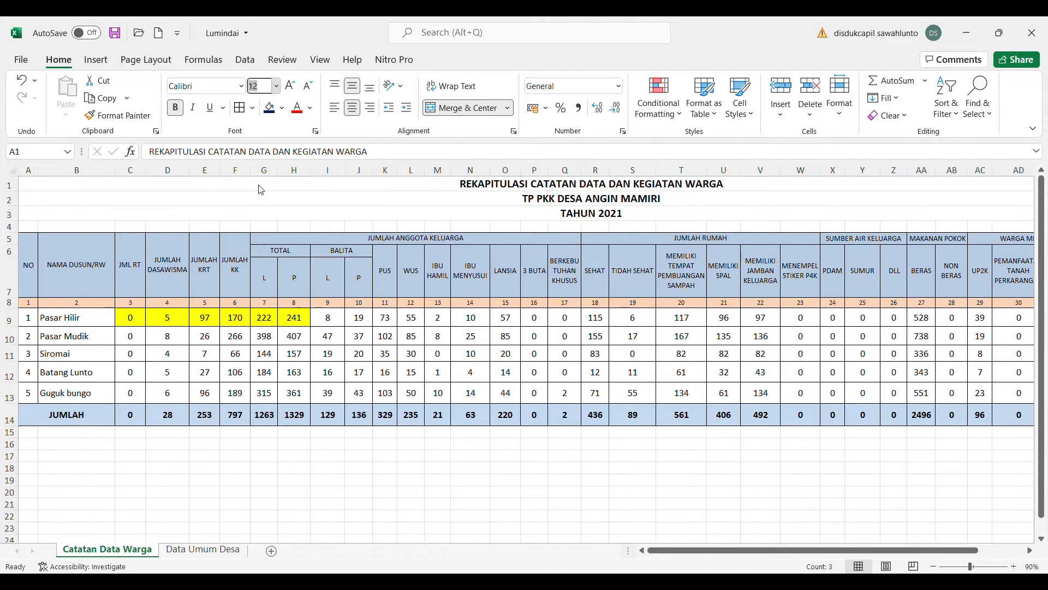
pyautogui.click(265, 201)
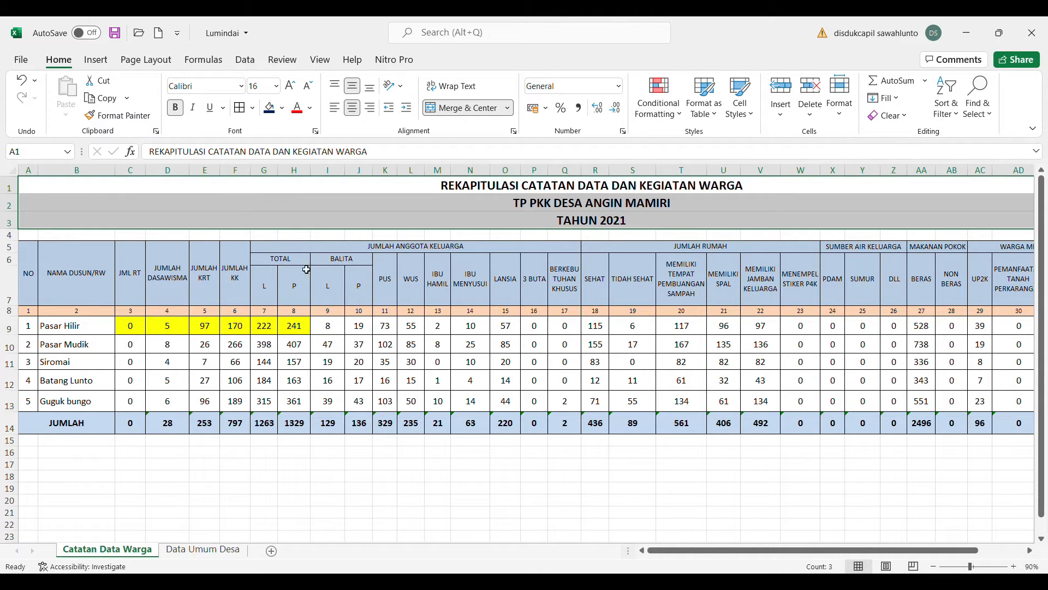
# On the Data Umum Desa sheet, enter ANGIN MAMIRI for TP.PKK DESA/KELURAHAN and DI ATAS ANGIN for KABUPATEN/KOTA, keeping the leading colons.
pyautogui.click(212, 550)
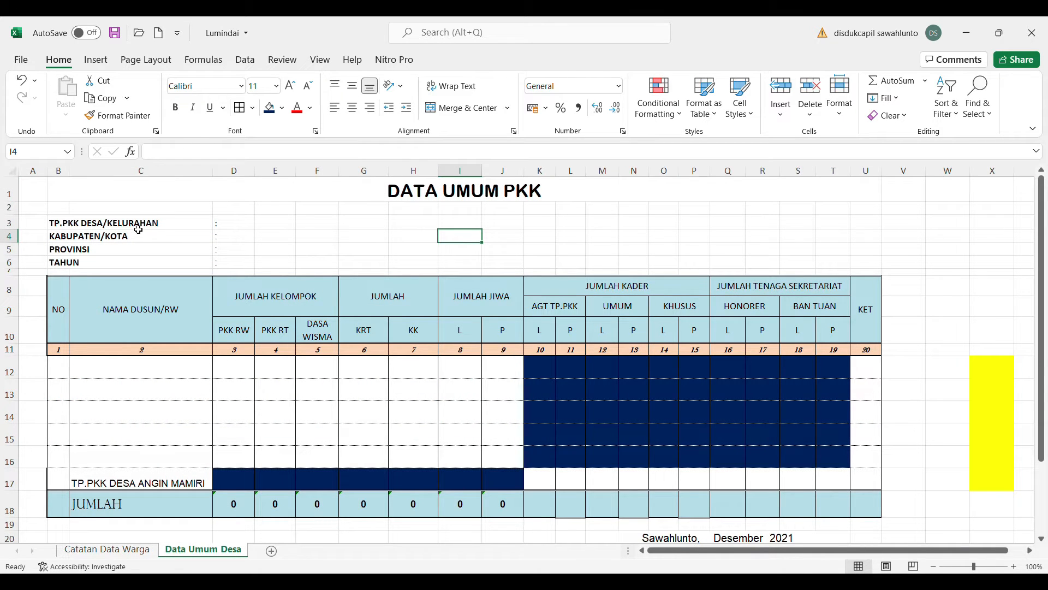
pyautogui.click(231, 229)
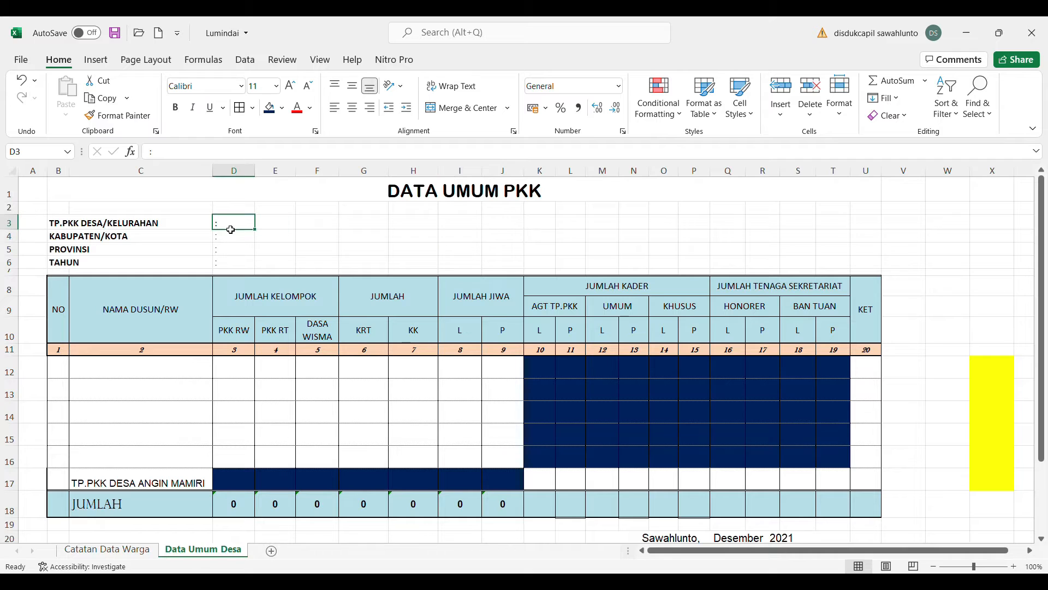
pyautogui.click(176, 161)
pyautogui.write('ANGIN MAMIRI')
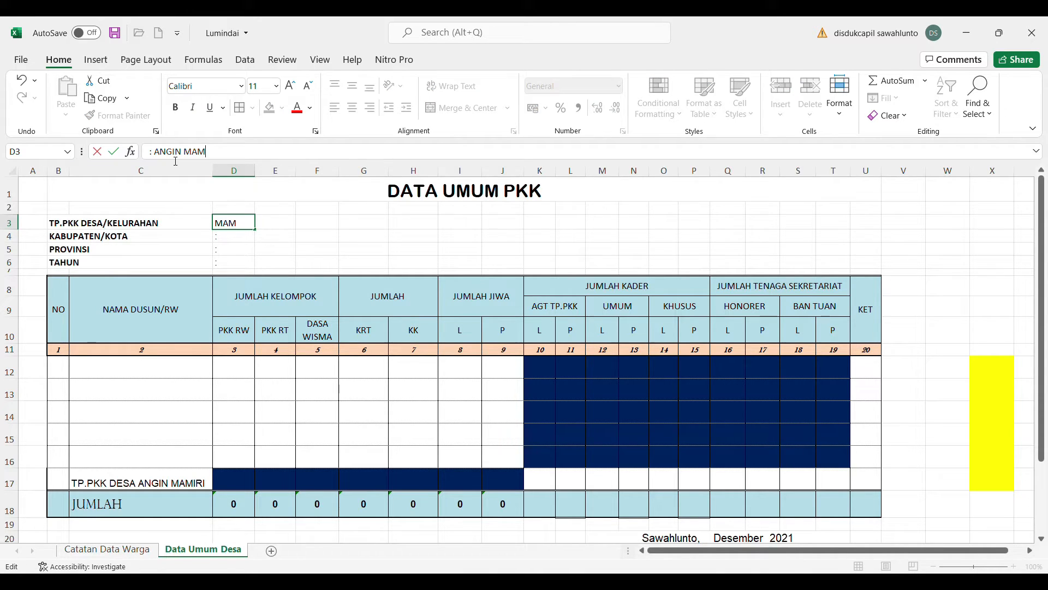
pyautogui.click(230, 237)
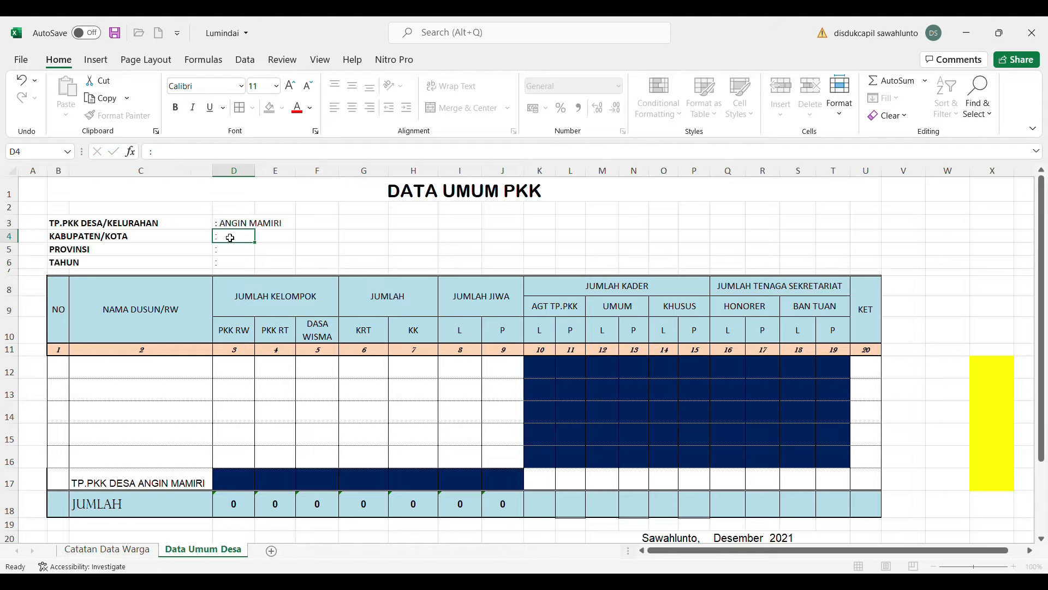
pyautogui.click(168, 154)
pyautogui.write('DI ATAS ANGIN')
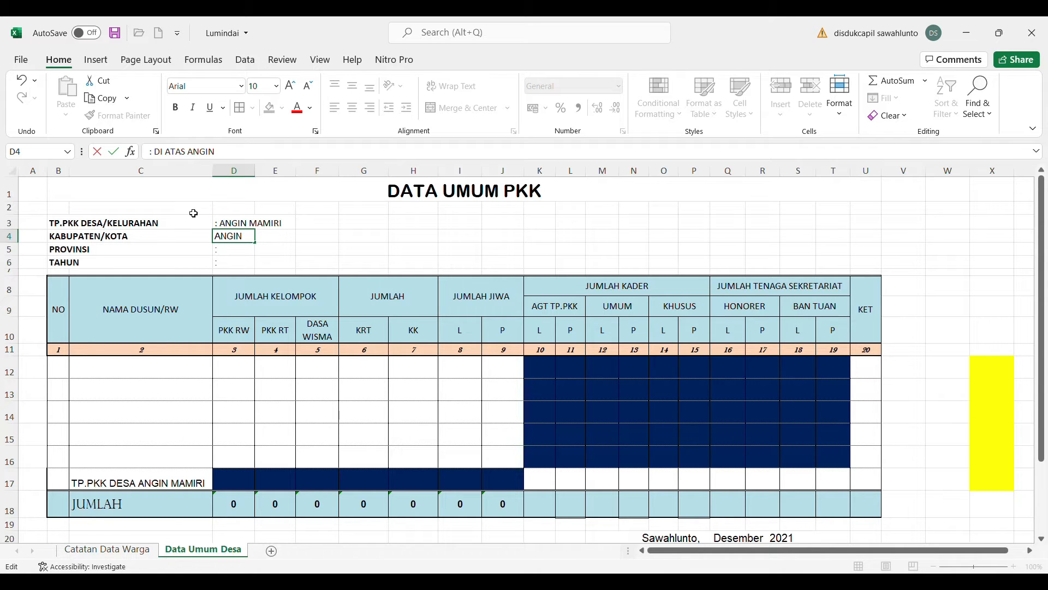
# Fill in PROVINSI with MANDARIN and TAHUN with 2021 after their colons.
pyautogui.click(245, 253)
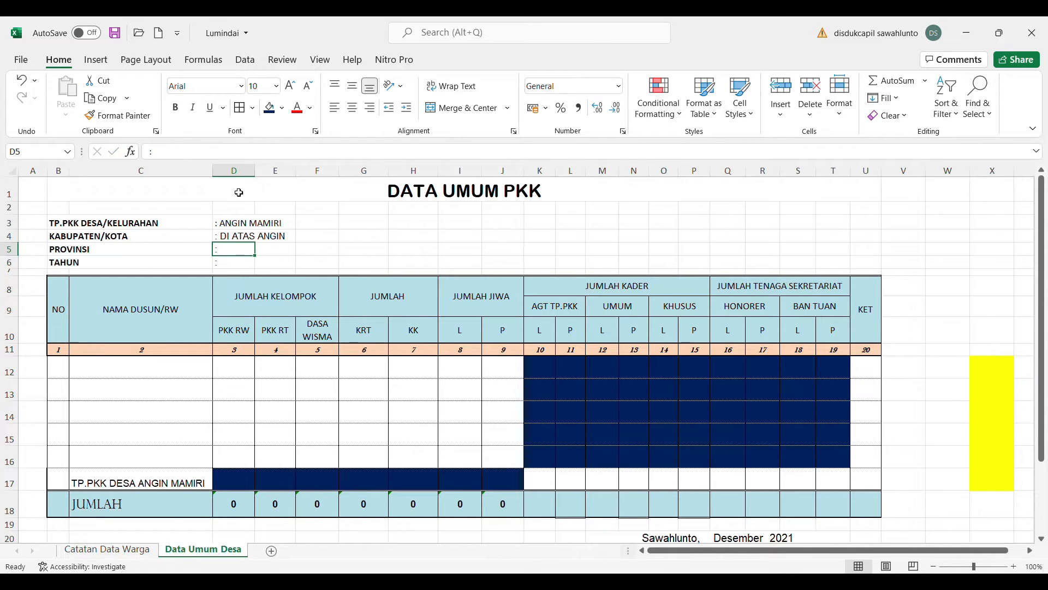
pyautogui.click(186, 157)
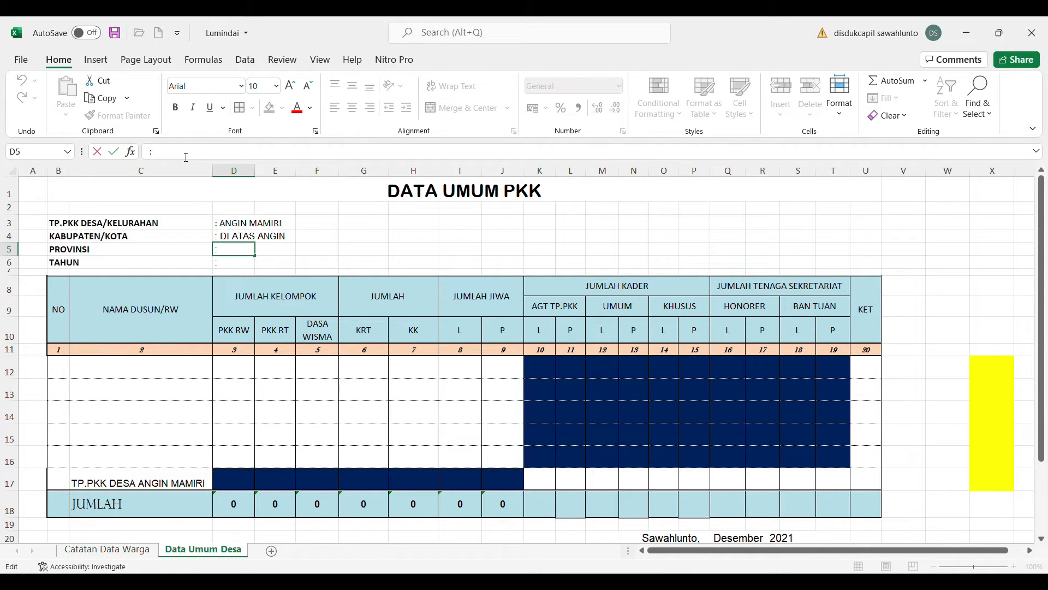
pyautogui.write('MANDARIN')
pyautogui.click(327, 247)
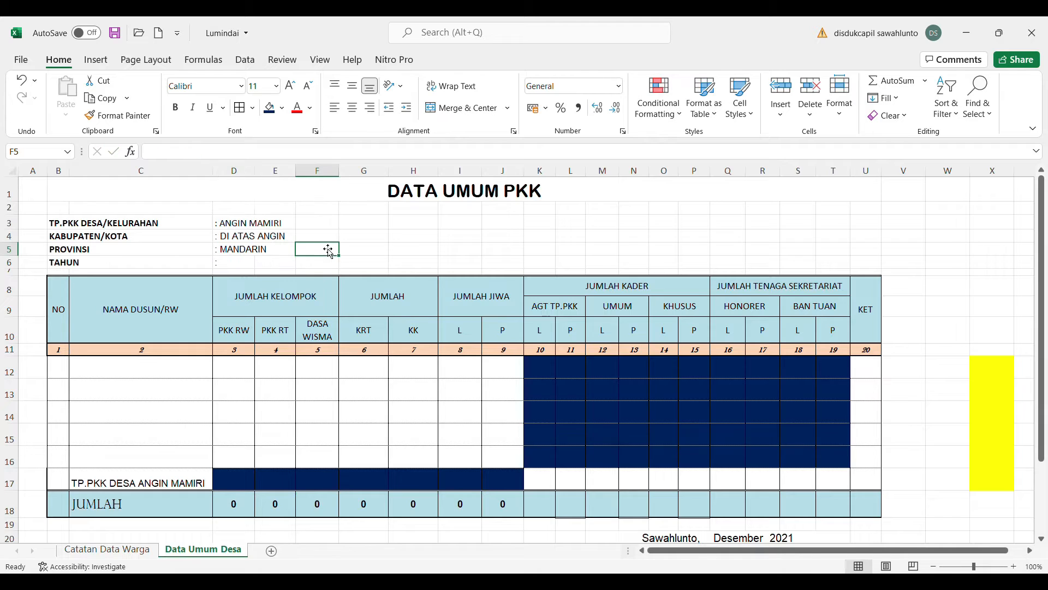
pyautogui.click(231, 267)
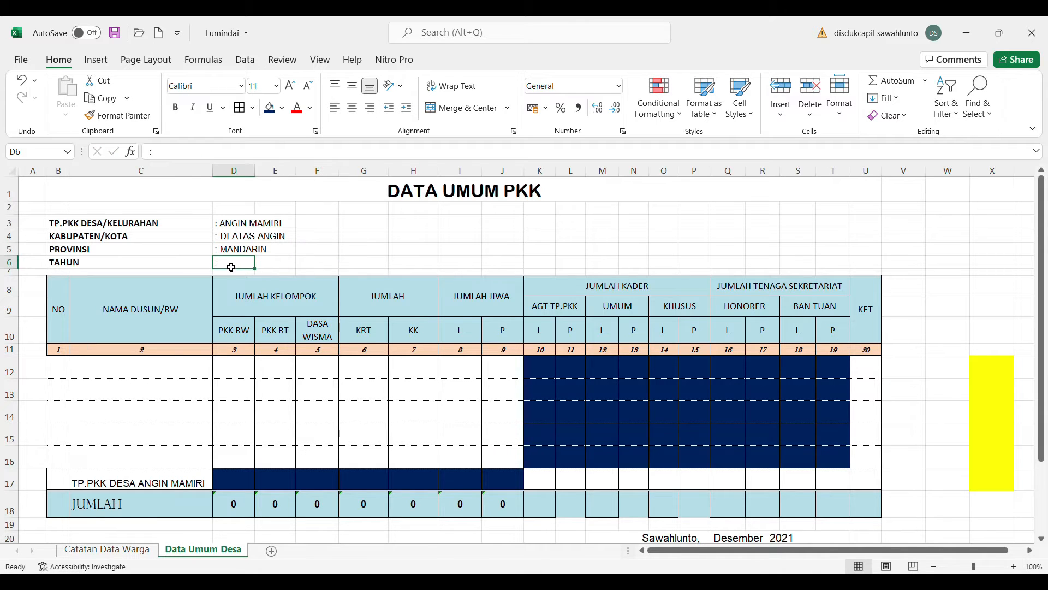
pyautogui.click(182, 157)
pyautogui.write('2021')
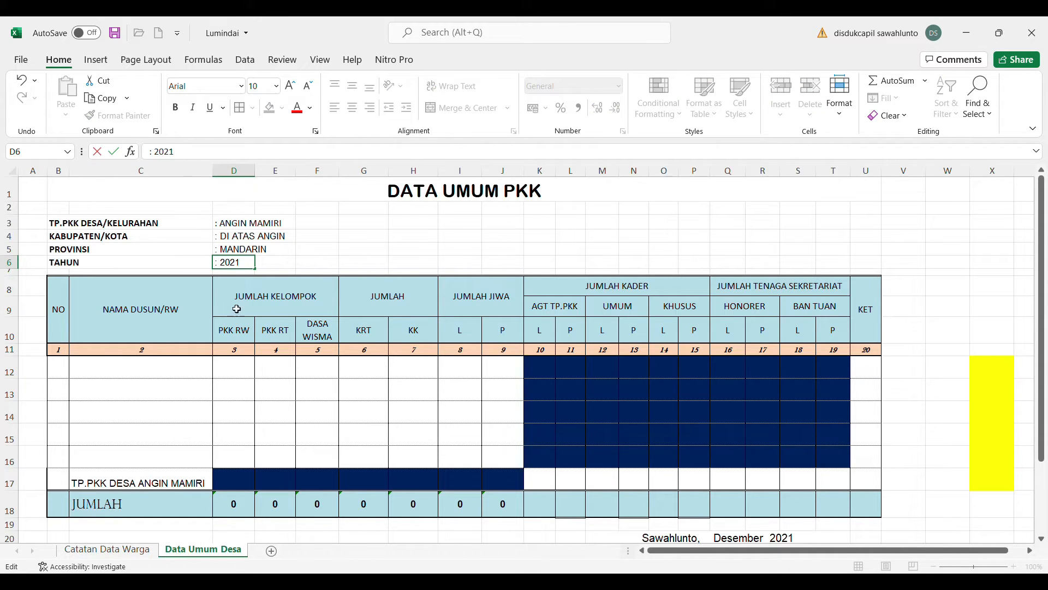
pyautogui.click(334, 388)
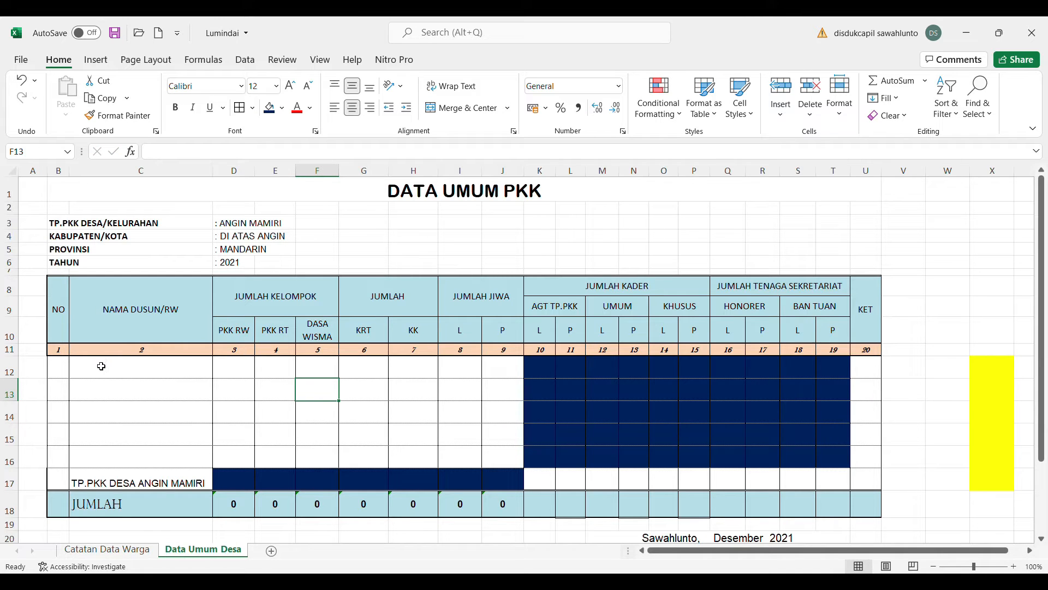
# Enter "1." as the row number in cell B12.
pyautogui.click(64, 370)
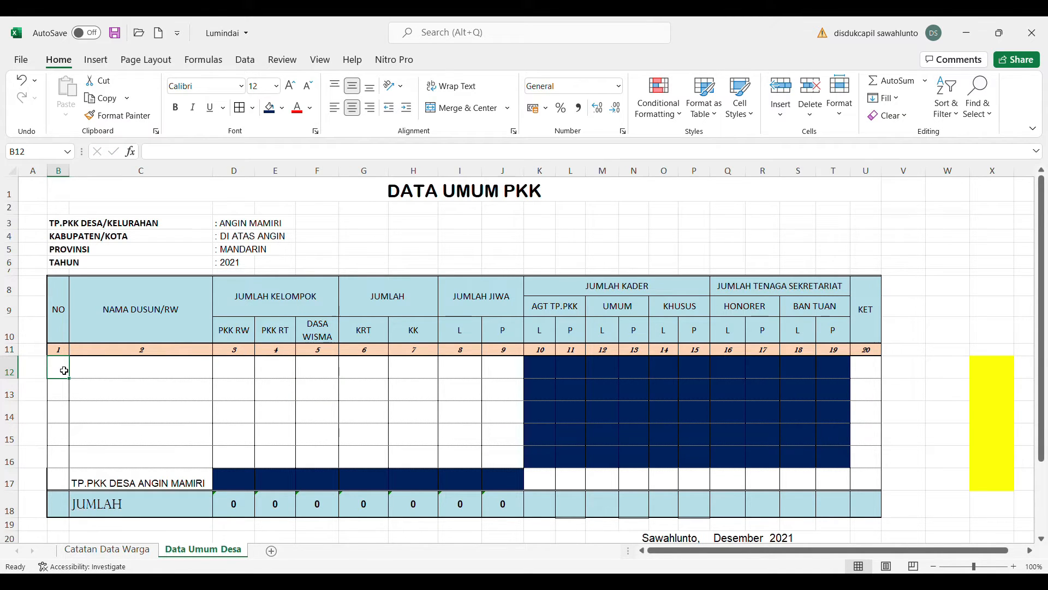
pyautogui.write('1.')
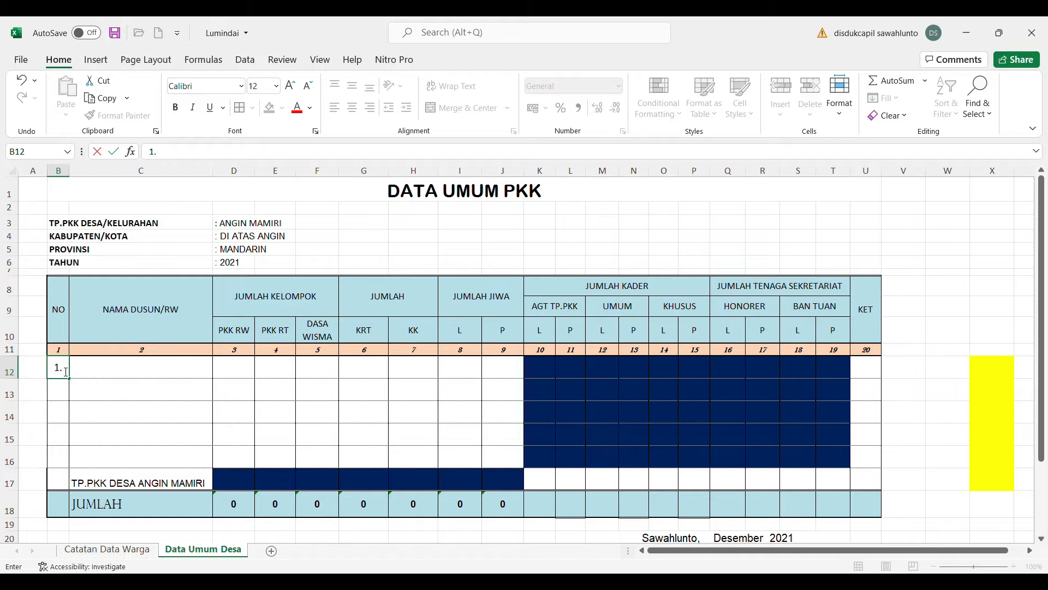
pyautogui.click(128, 371)
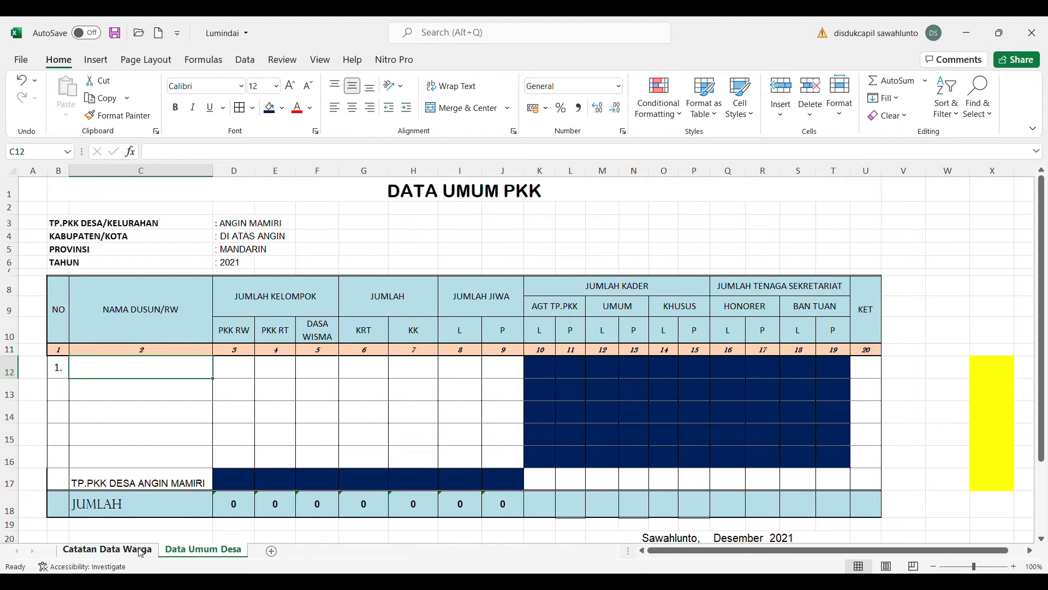
# Copy the numbers and names of the five hamlets, Pasar Hilir to Guguk bungo, from the Catatan Data Warga sheet.
pyautogui.click(140, 551)
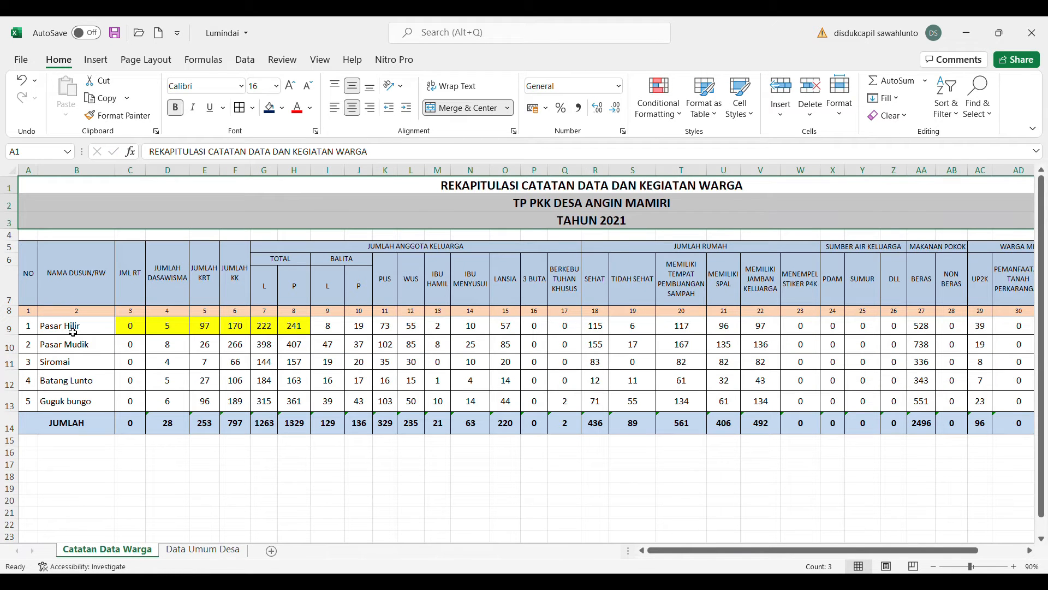
pyautogui.click(73, 332)
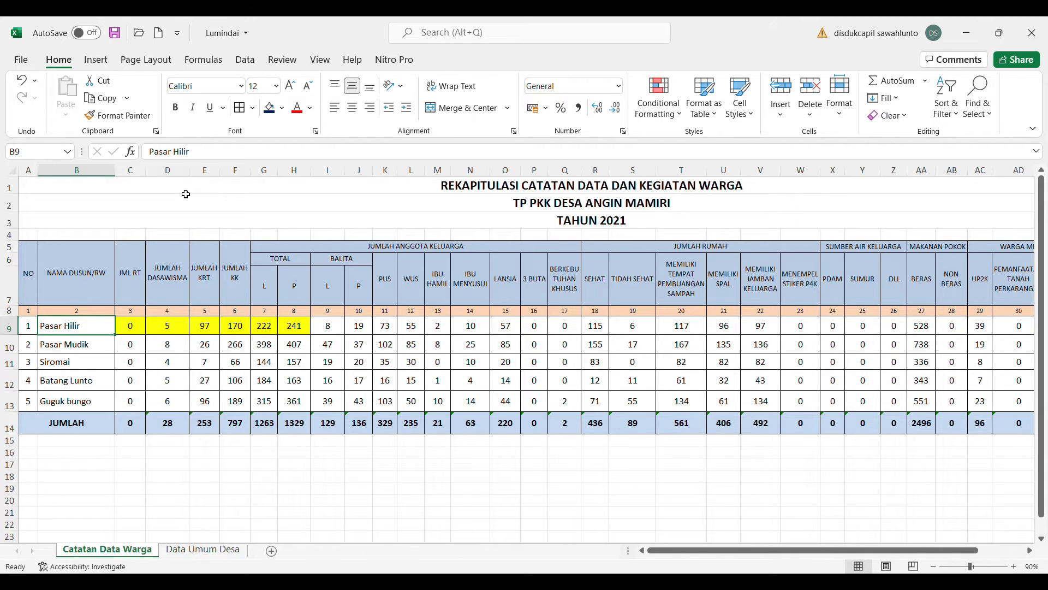
pyautogui.click(27, 332)
pyautogui.hotkey('shift', 'Right')
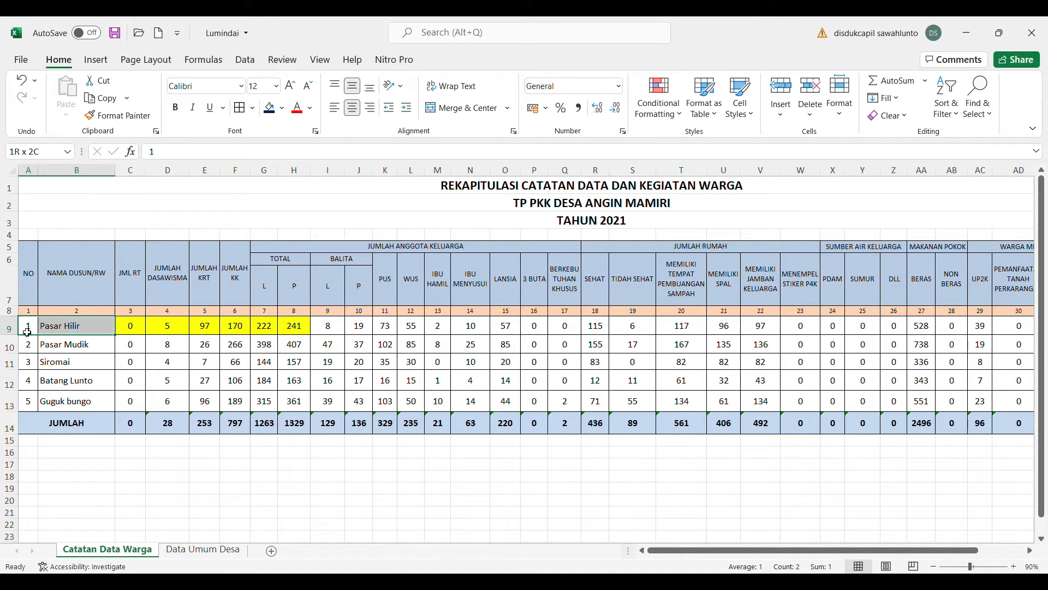
pyautogui.hotkey('shift', 'Down')
pyautogui.hotkey('shift', 'Down')
pyautogui.hotkey('shift', 'Down')
pyautogui.hotkey('shift', 'Down')
pyautogui.hotkey('ctrl', 'c')
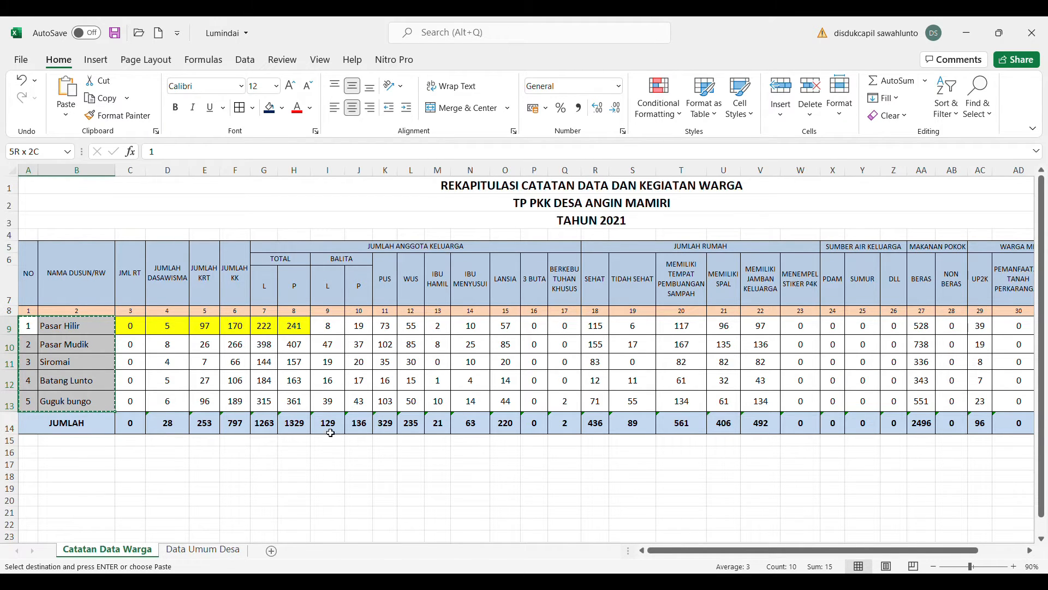
# Paste the copied hamlet numbers and names into the Data Umum Desa table, starting at cell B12.
pyautogui.click(211, 550)
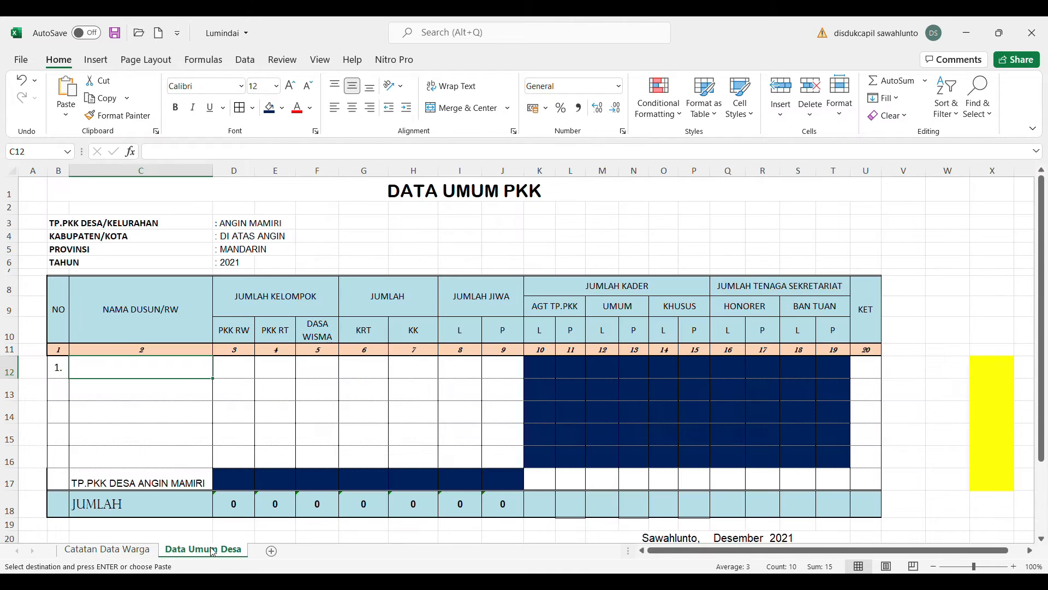
pyautogui.click(65, 369)
pyautogui.hotkey('ctrl', 'v')
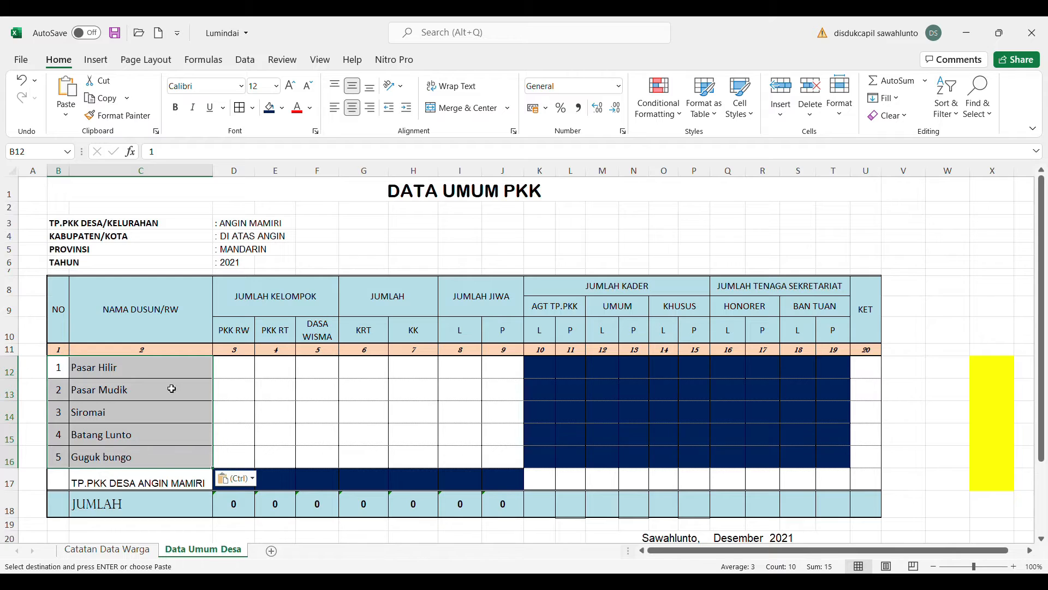
pyautogui.click(280, 399)
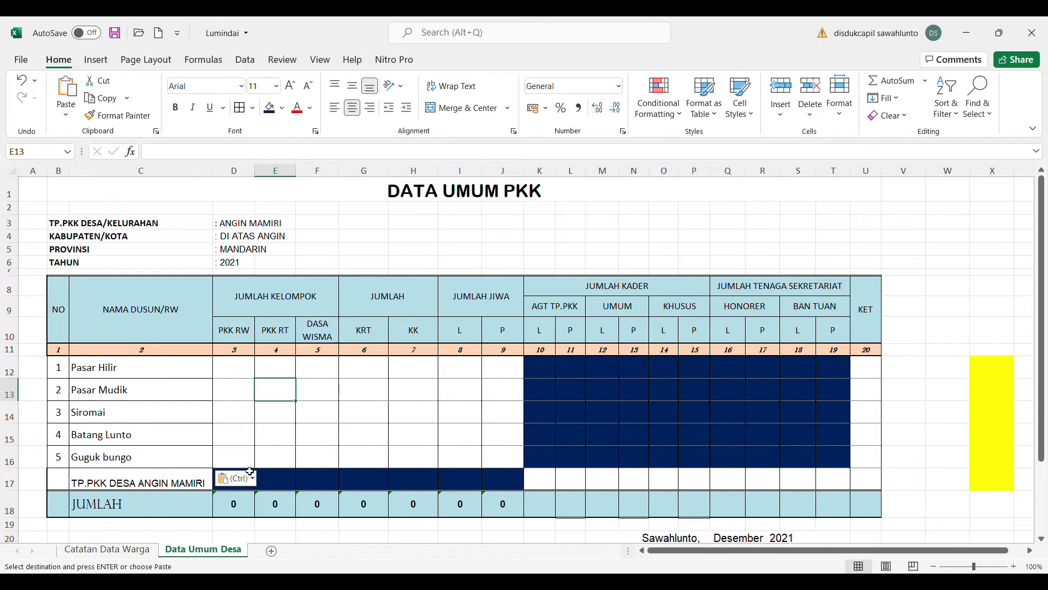
pyautogui.click(138, 549)
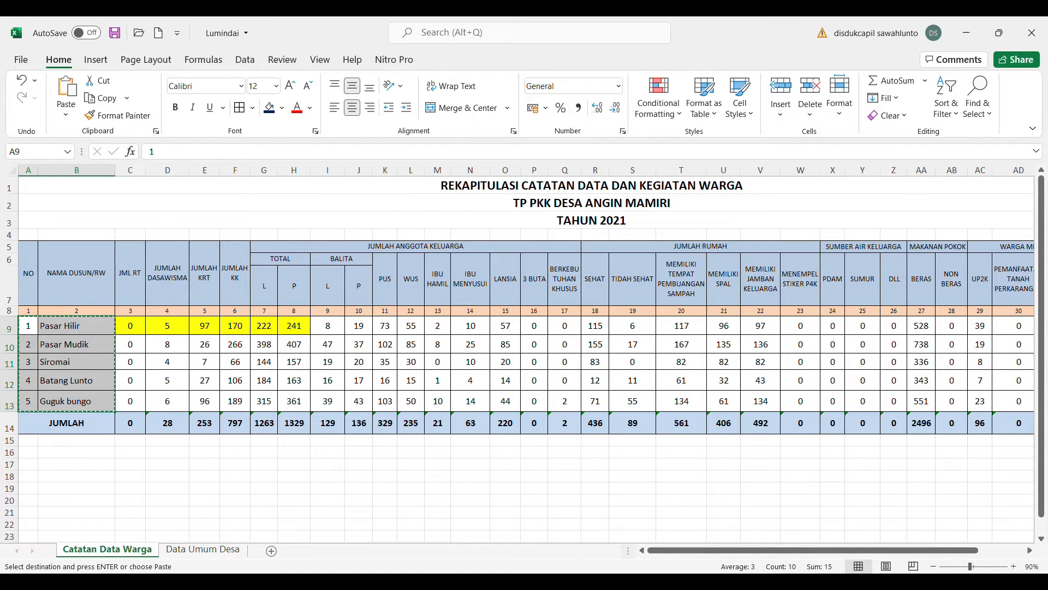
pyautogui.click(202, 549)
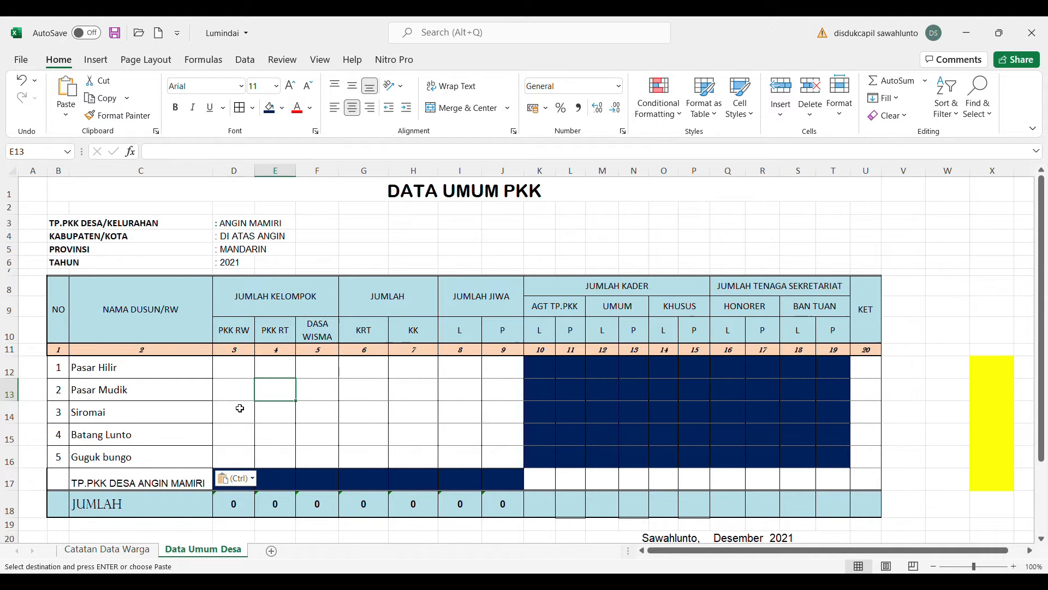
# Enter 0 as the PKK RW group count for all five hamlets, Pasar Hilir to Guguk bungo, in D12:D16 of Data Umum Desa.
pyautogui.click(246, 368)
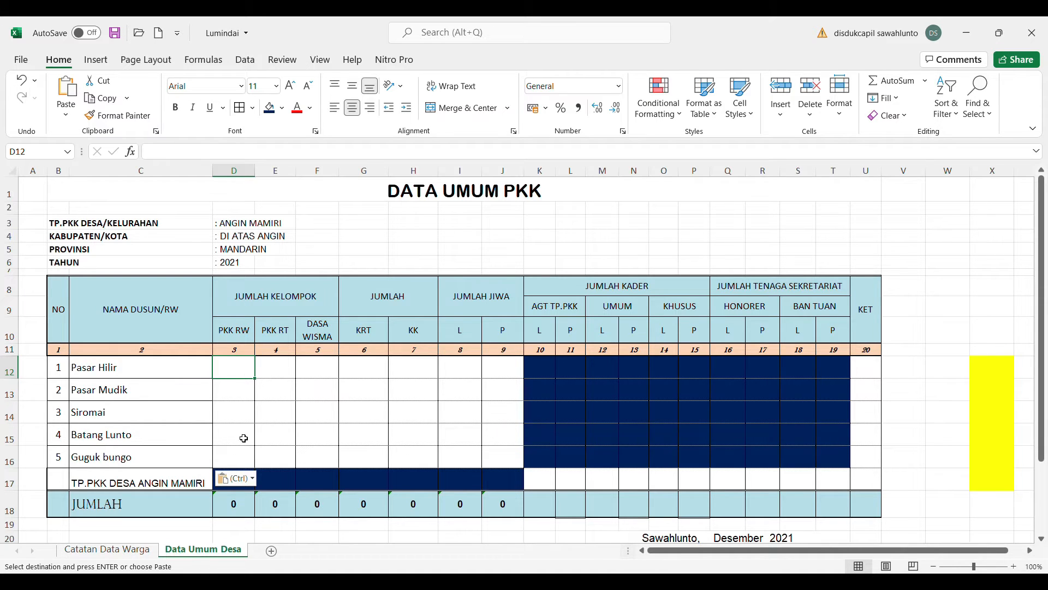
pyautogui.click(125, 556)
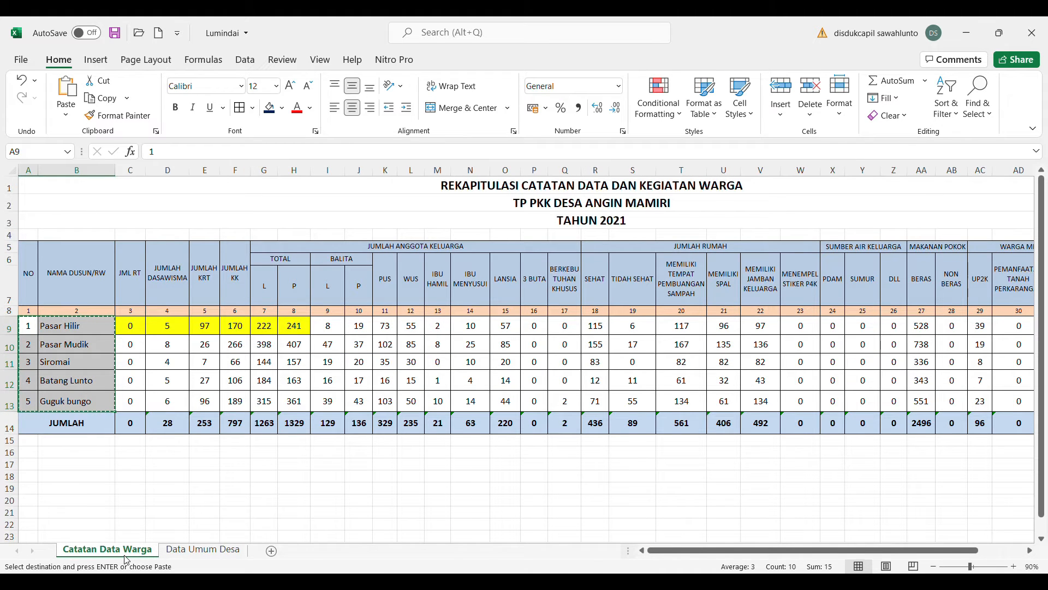
pyautogui.click(211, 552)
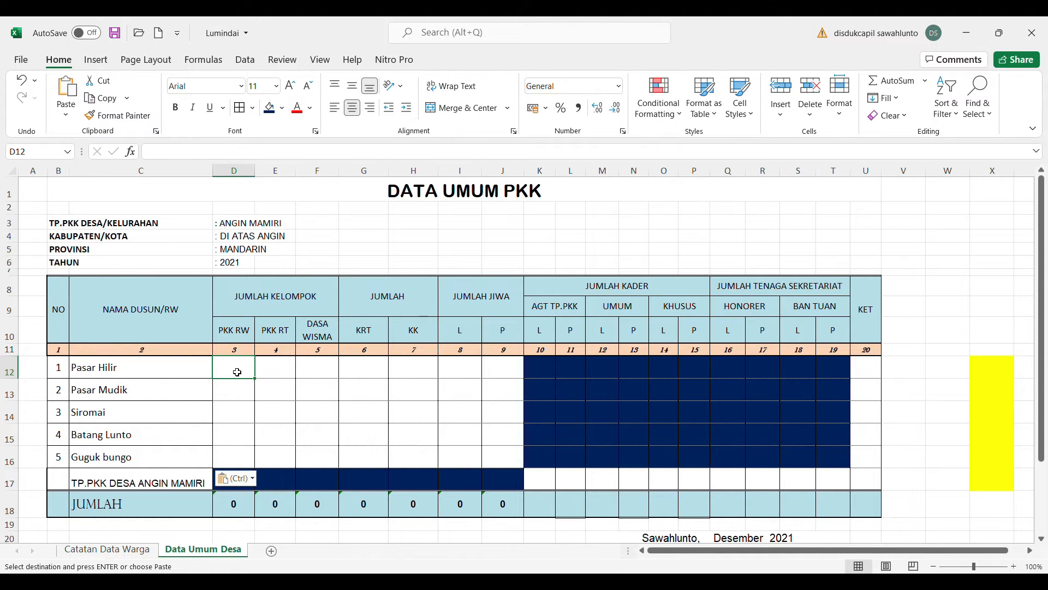
pyautogui.write('0')
pyautogui.press('Return')
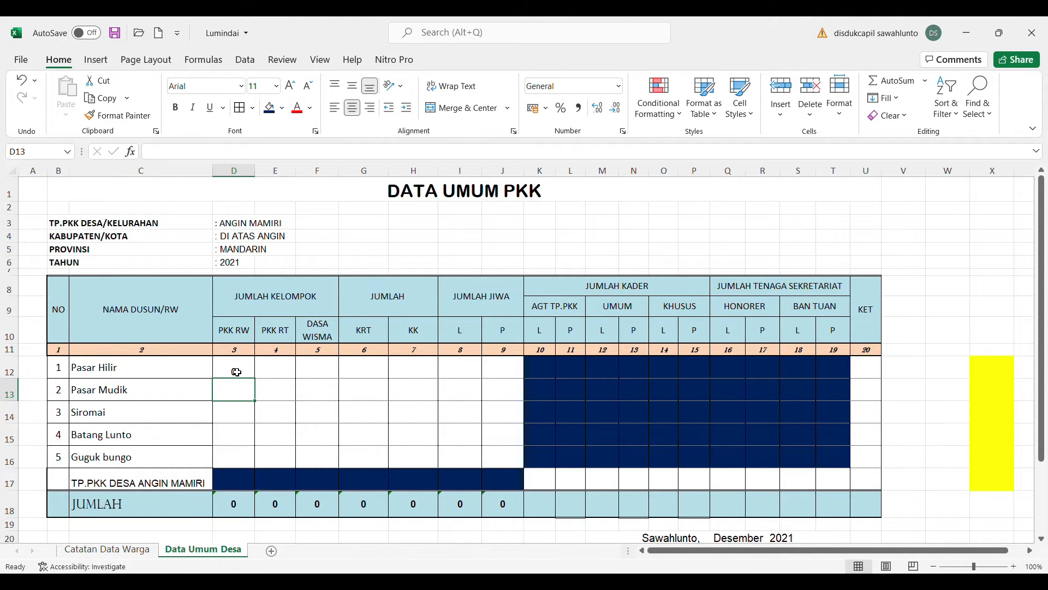
pyautogui.write('0')
pyautogui.press('Return')
pyautogui.write('0')
pyautogui.press('Return')
pyautogui.write('0')
pyautogui.press('Return')
pyautogui.write('0')
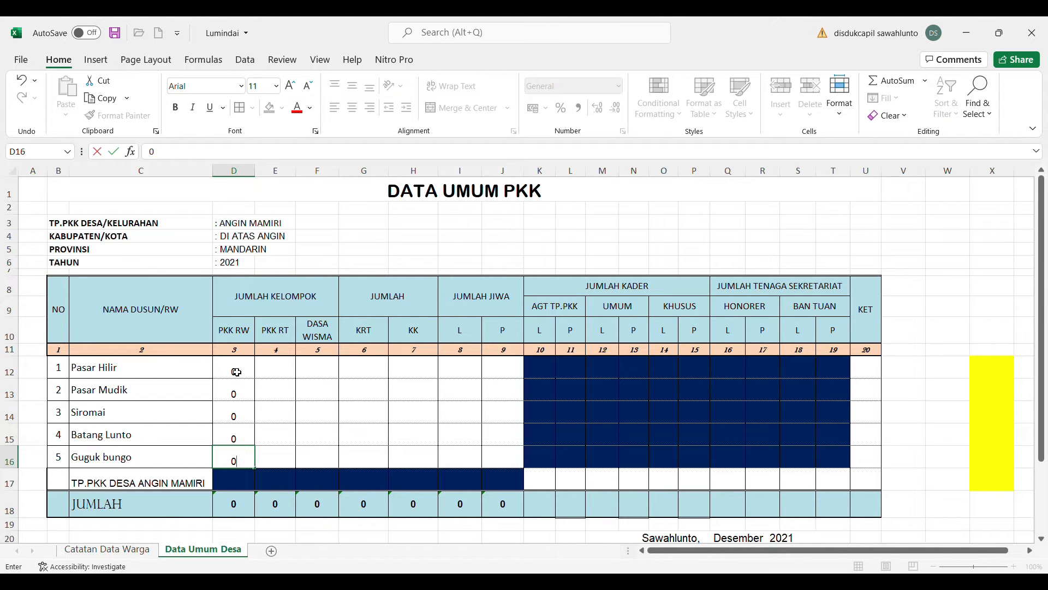
pyautogui.click(346, 388)
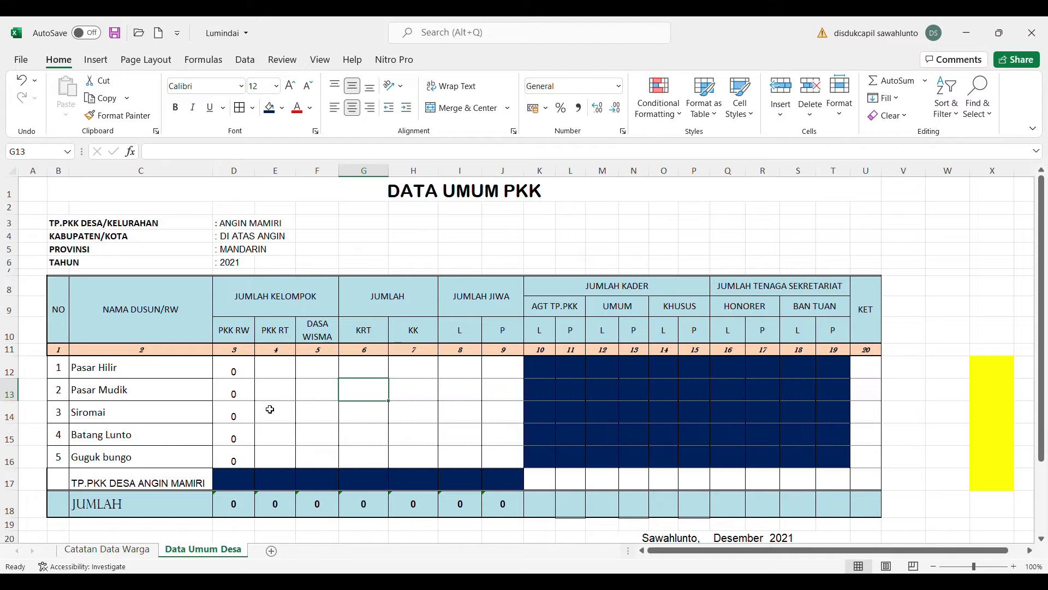
# Check JML RT in Catatan Data Warga and enter 0 as PKK RT for all five hamlets in E12:E16 of Data Umum Desa.
pyautogui.click(107, 550)
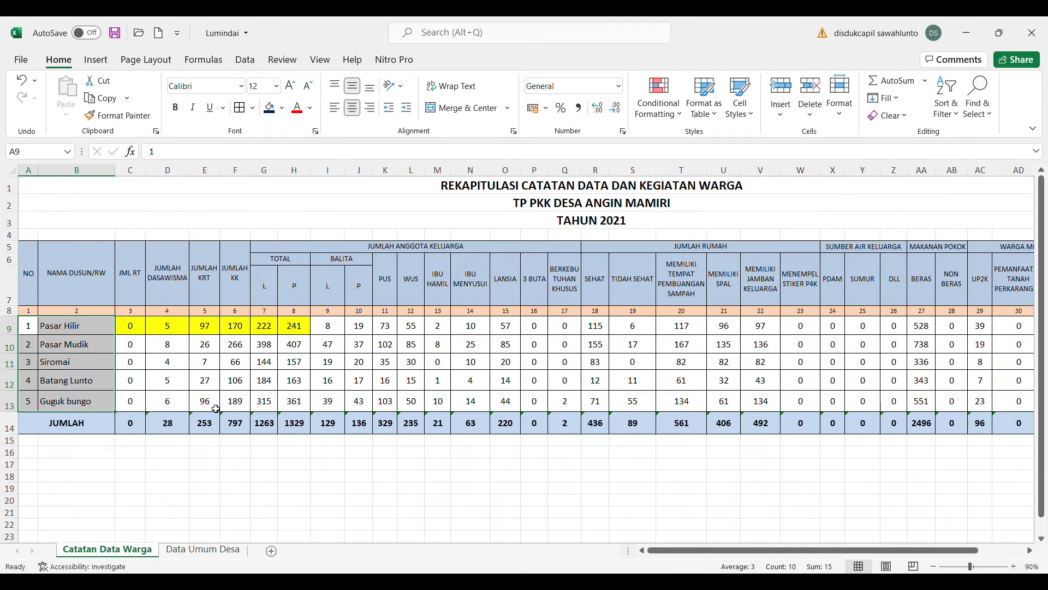
pyautogui.click(144, 332)
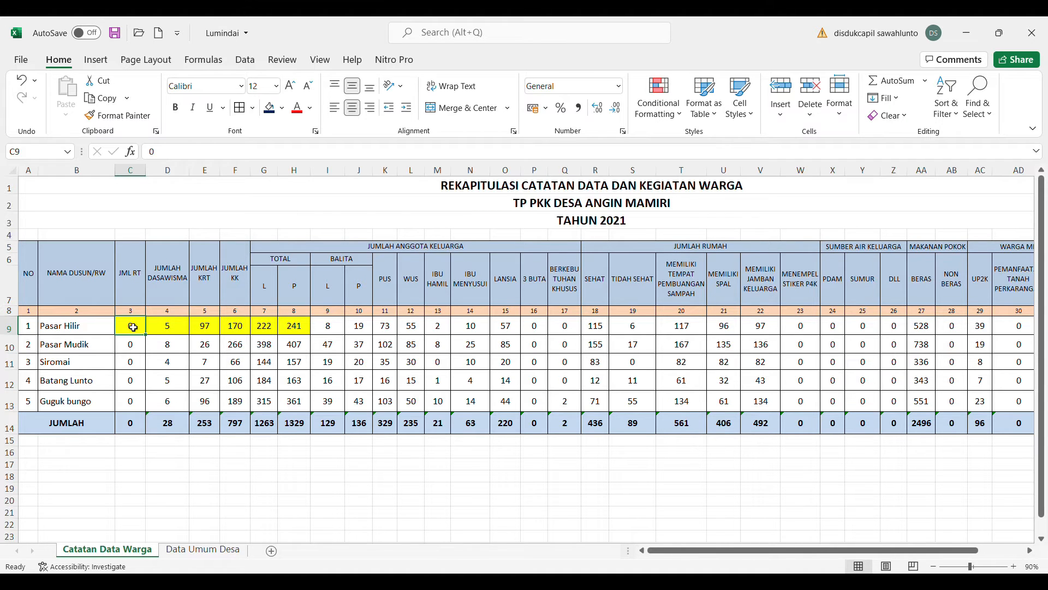
pyautogui.click(203, 549)
pyautogui.click(283, 367)
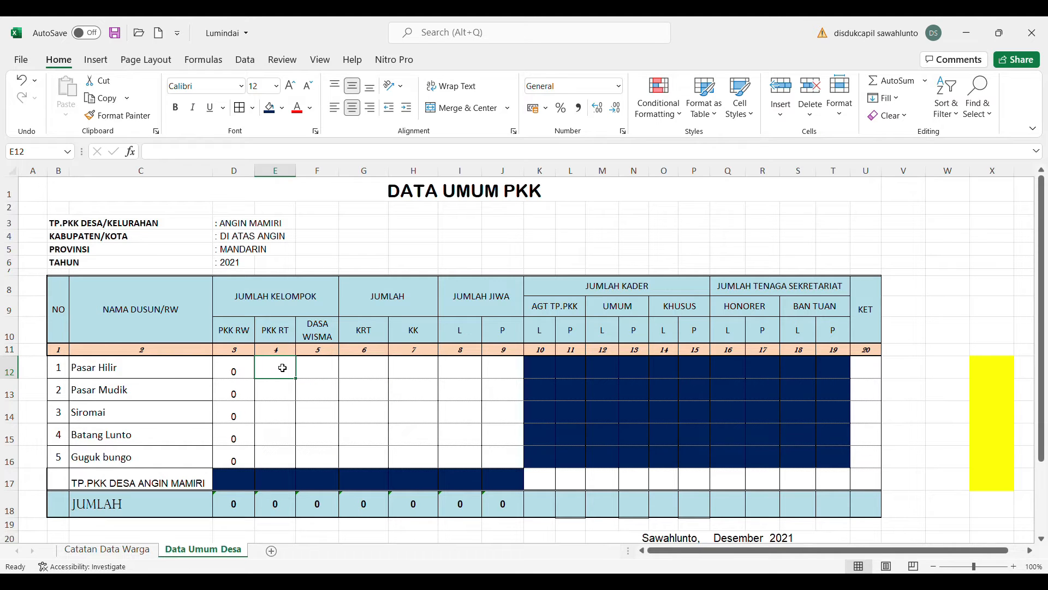
pyautogui.write('0')
pyautogui.press('Return')
pyautogui.write('0')
pyautogui.press('Return')
pyautogui.write('0')
pyautogui.press('Return')
pyautogui.write('0')
pyautogui.press('Return')
pyautogui.write('0')
pyautogui.click(427, 411)
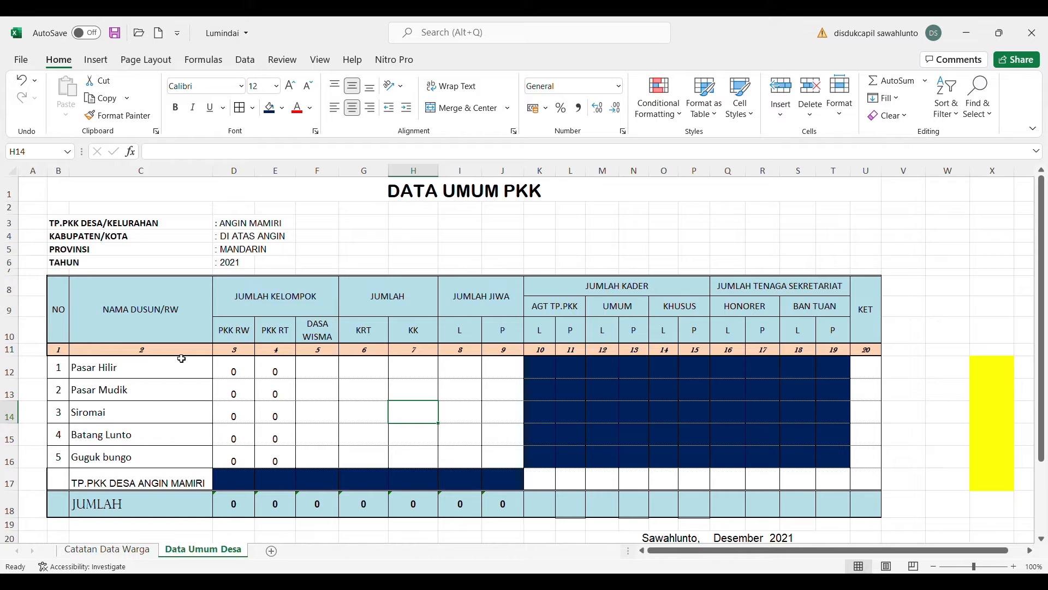
# Look up Pasar Hilir's JUMLAH DASAWISMA in Catatan Data Warga and enter 5 under DASA WISMA in Data Umum Desa.
pyautogui.click(129, 556)
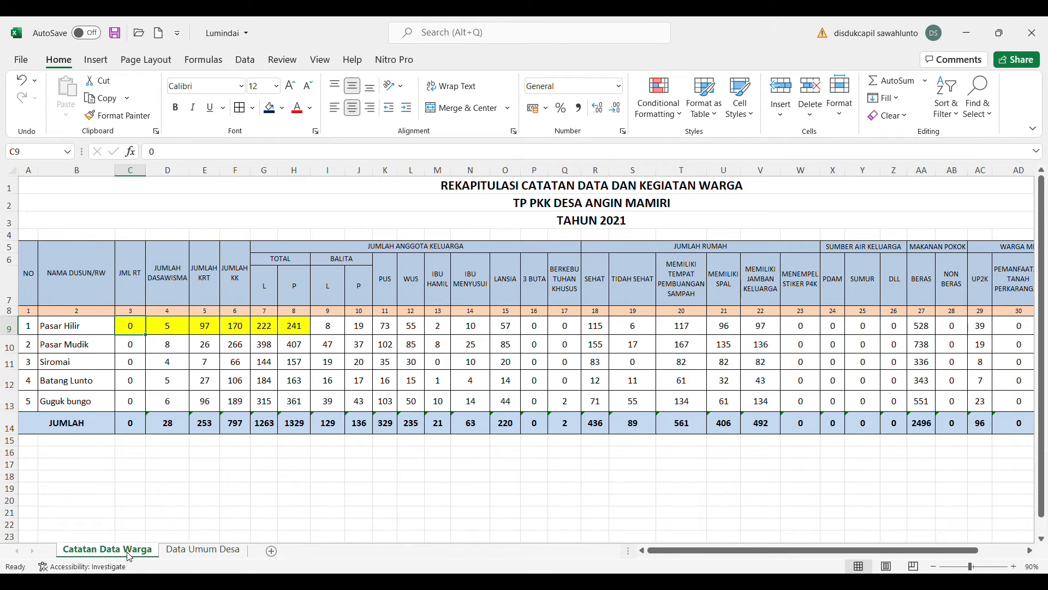
pyautogui.click(174, 333)
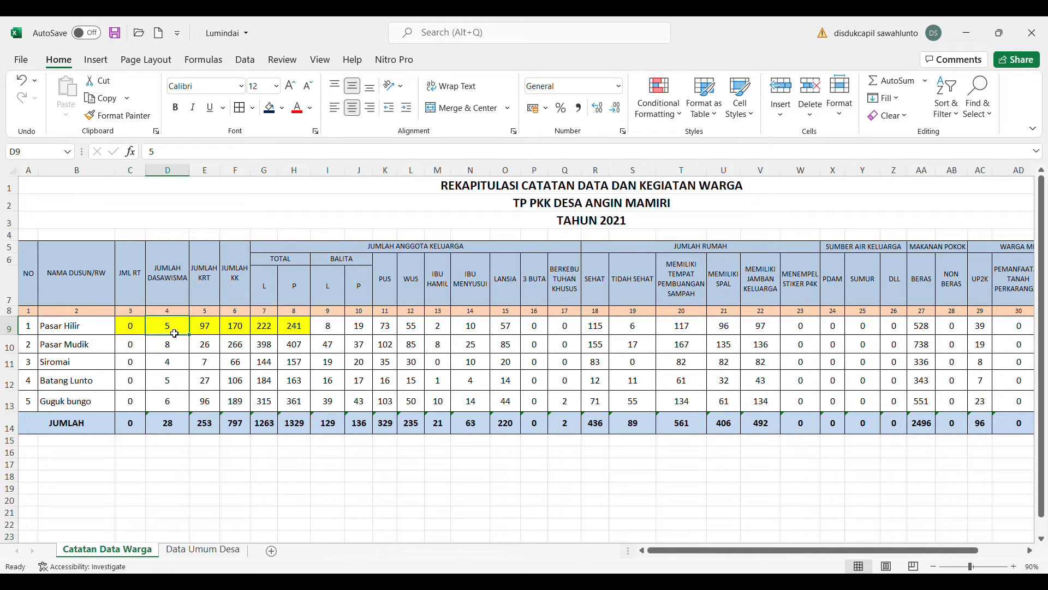
pyautogui.click(230, 552)
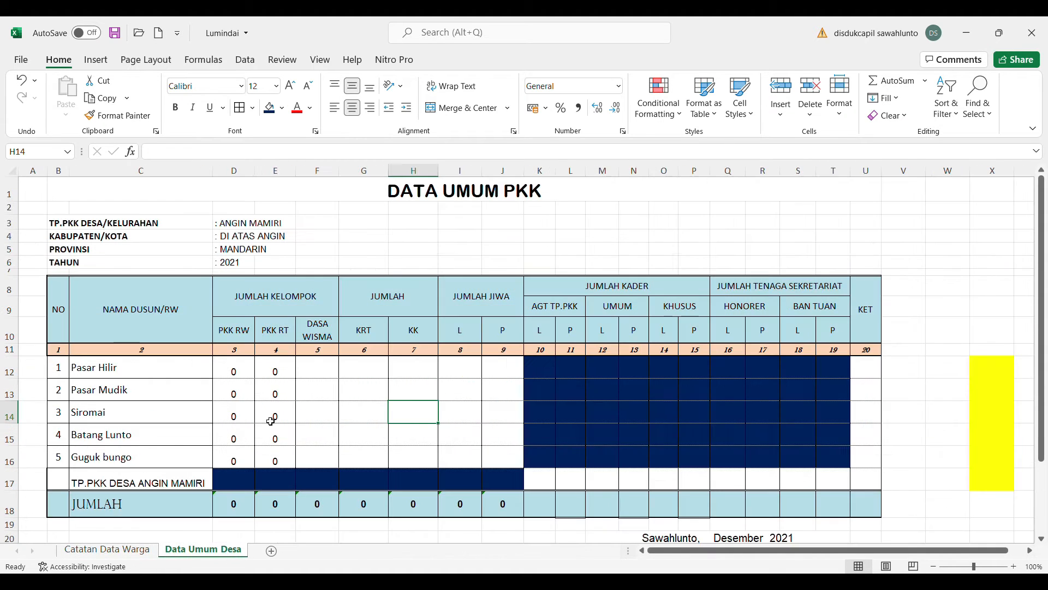
pyautogui.click(323, 370)
pyautogui.write('5')
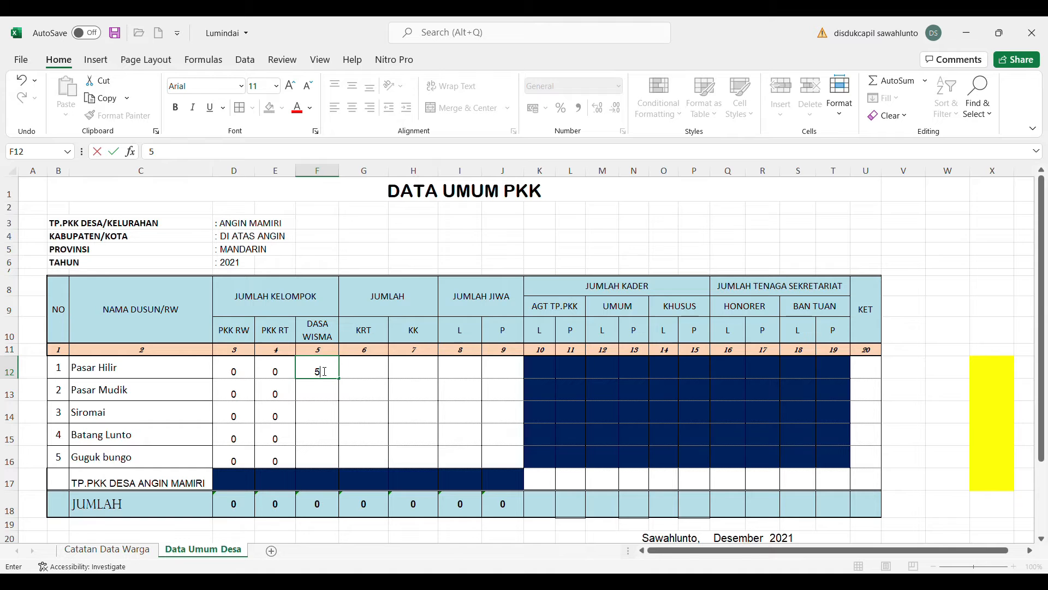
pyautogui.click(423, 286)
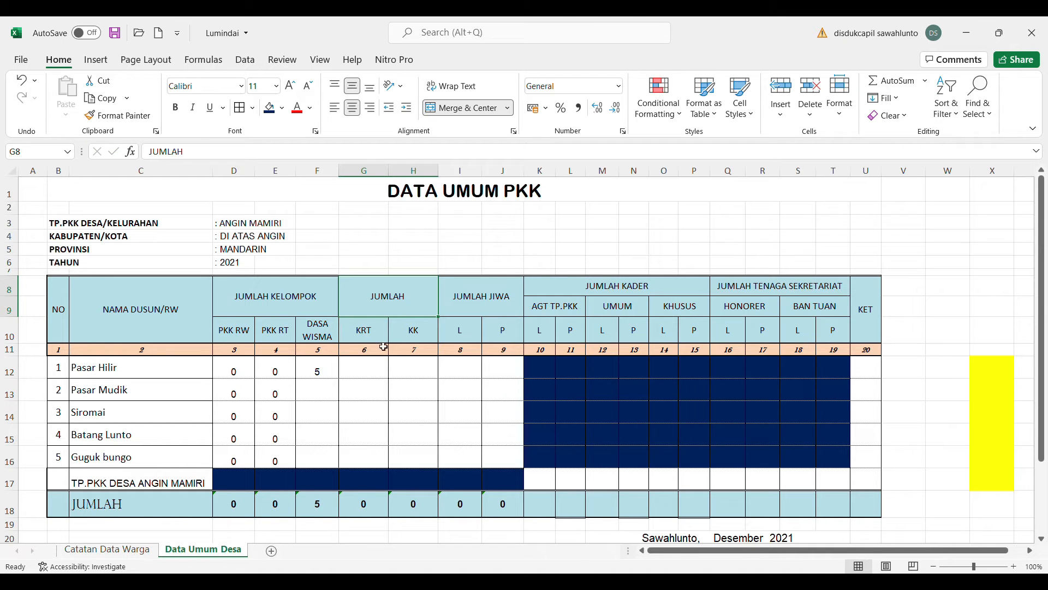
# Look up Pasar Hilir's JUMLAH KRT in Catatan Data Warga and enter 97 under KRT in Data Umum Desa.
pyautogui.click(119, 555)
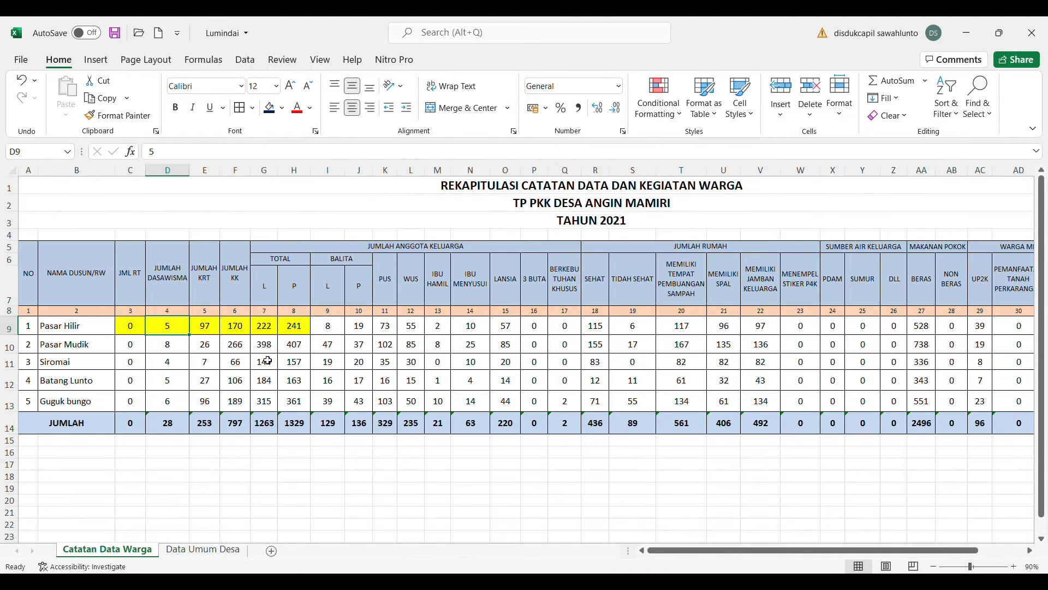
pyautogui.click(210, 334)
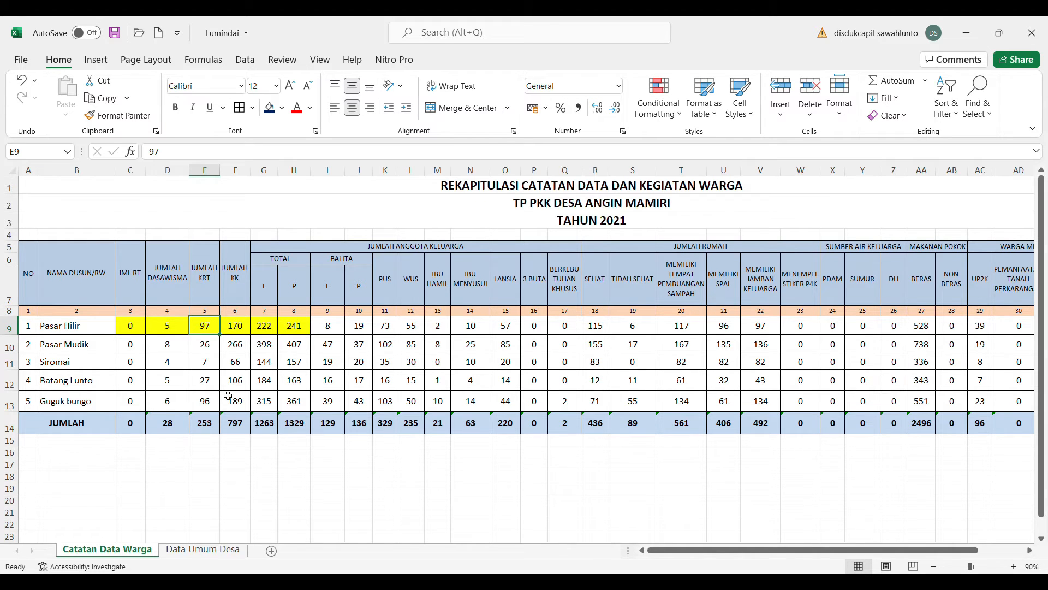
pyautogui.click(201, 549)
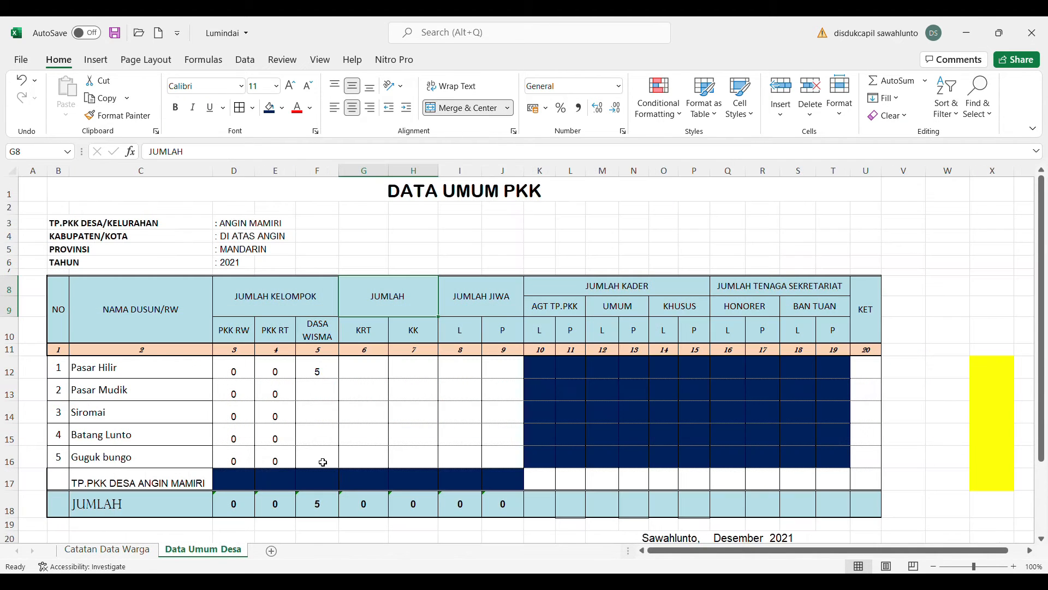
pyautogui.click(379, 372)
pyautogui.write('97')
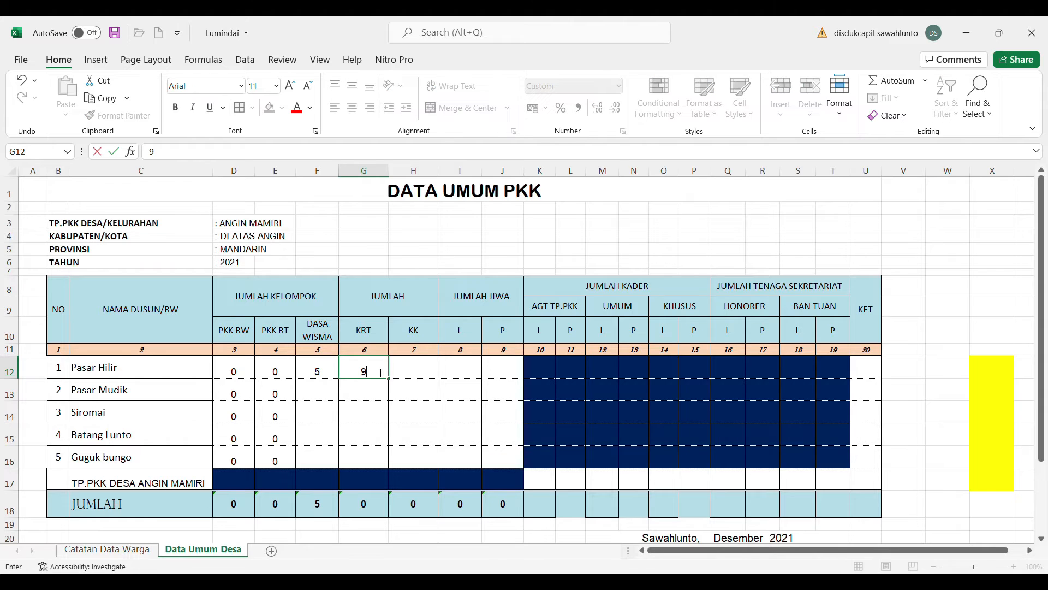
pyautogui.click(420, 442)
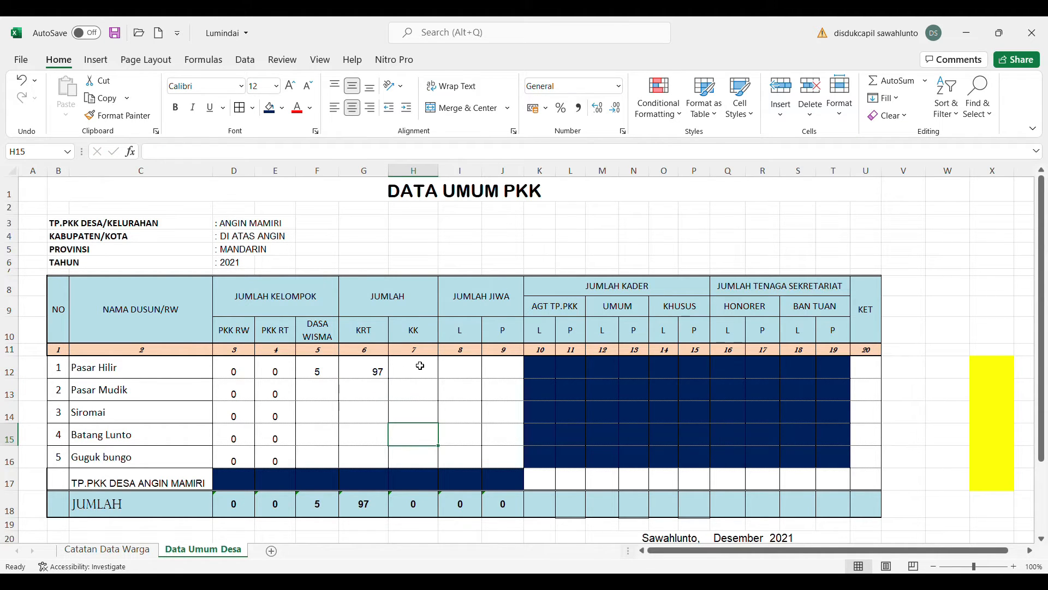
# Look up Pasar Hilir's JUMLAH KK in Catatan Data Warga and enter 170 under KK in Data Umum Desa.
pyautogui.click(130, 552)
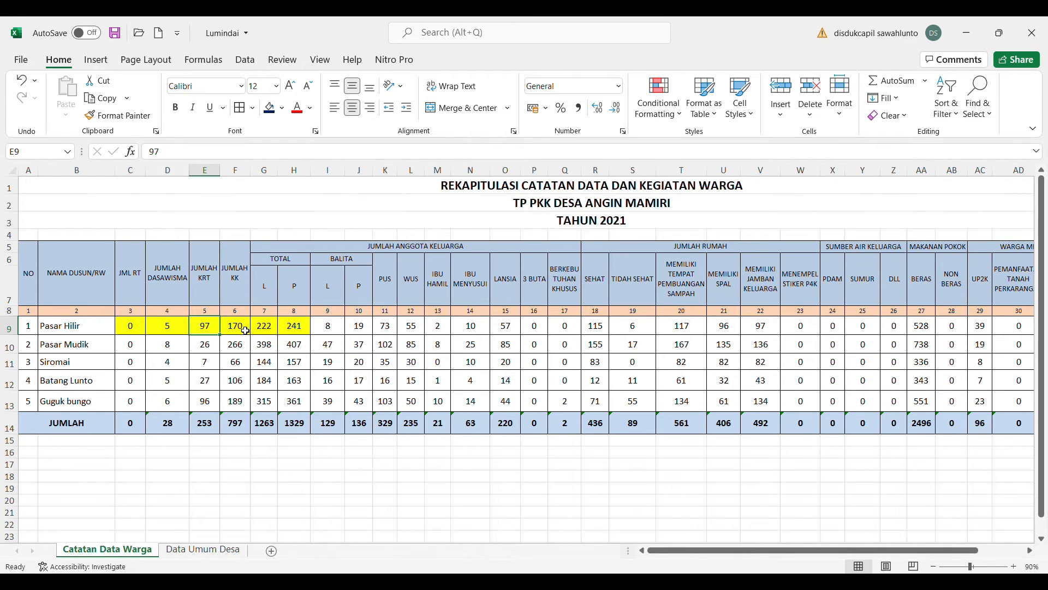
pyautogui.click(218, 552)
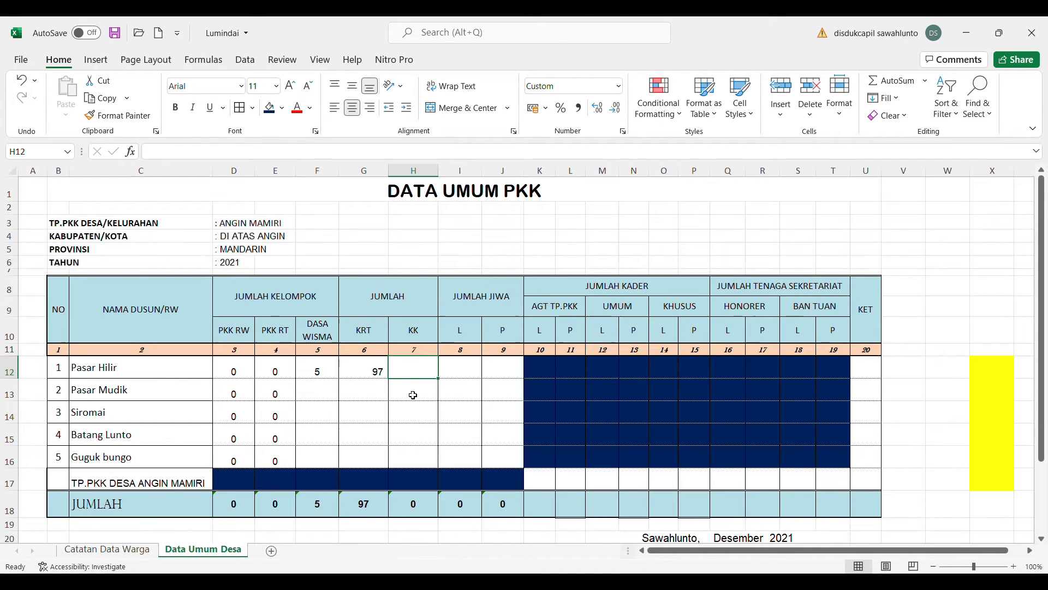
pyautogui.write('170')
pyautogui.click(486, 413)
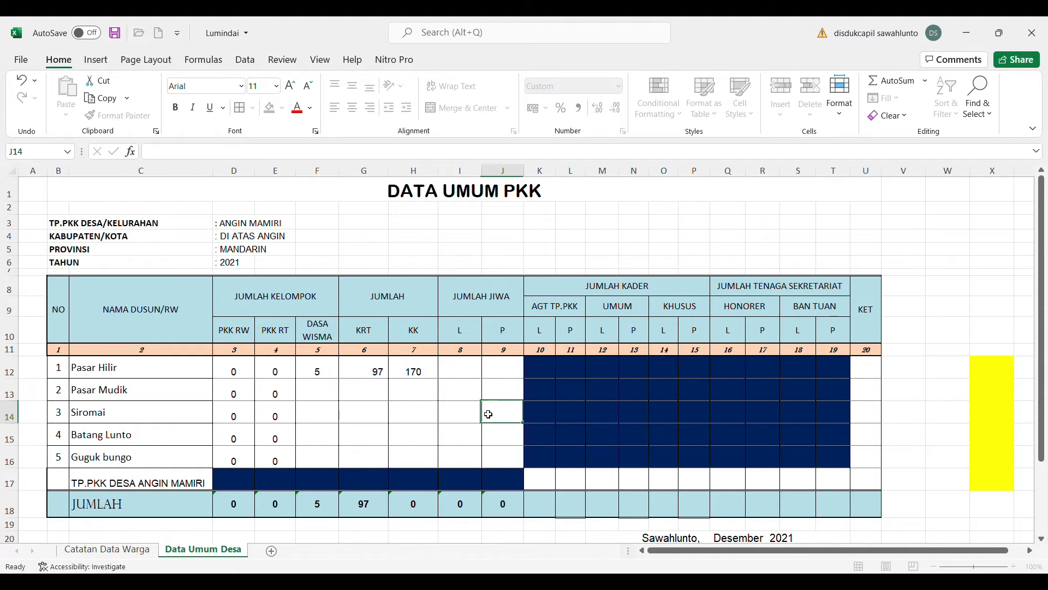
# Look up Pasar Hilir's total family members and enter 222 for L and 241 for P under JUMLAH JIWA in Data Umum Desa.
pyautogui.click(112, 549)
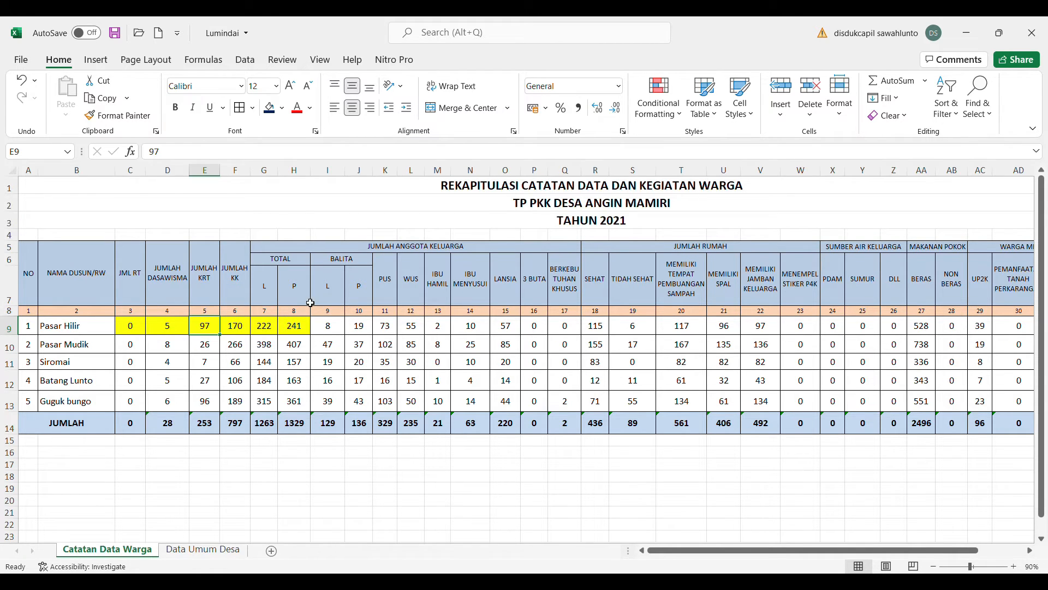
pyautogui.click(222, 549)
pyautogui.click(465, 369)
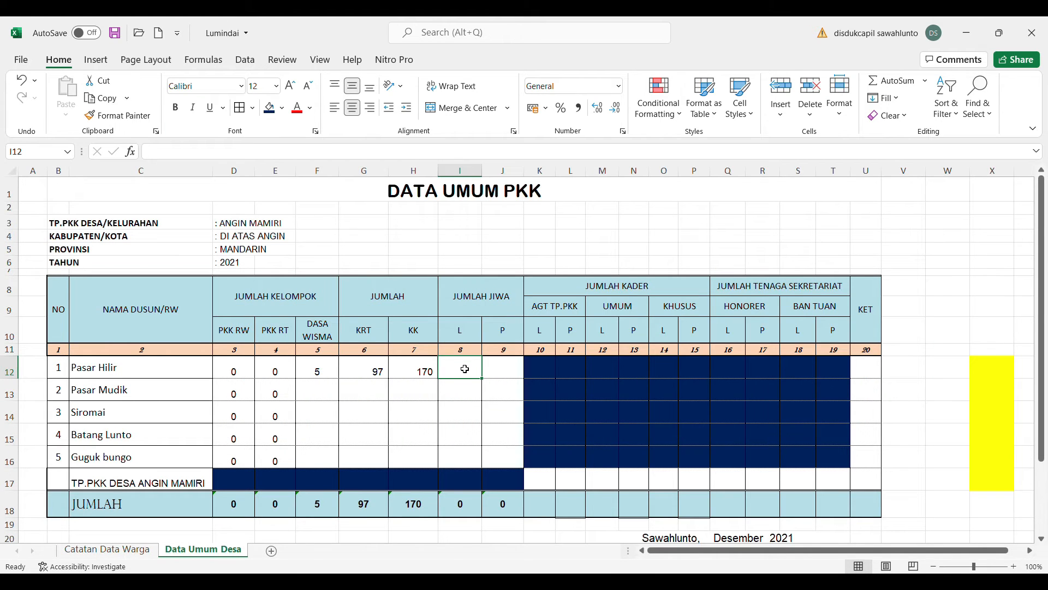
pyautogui.write('222')
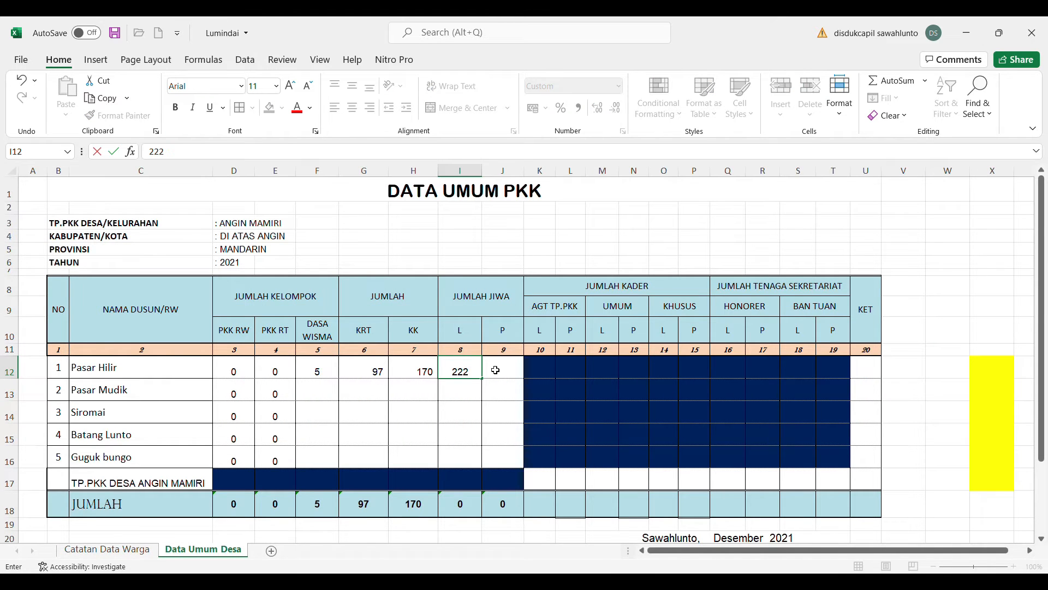
pyautogui.click(495, 370)
pyautogui.write('241')
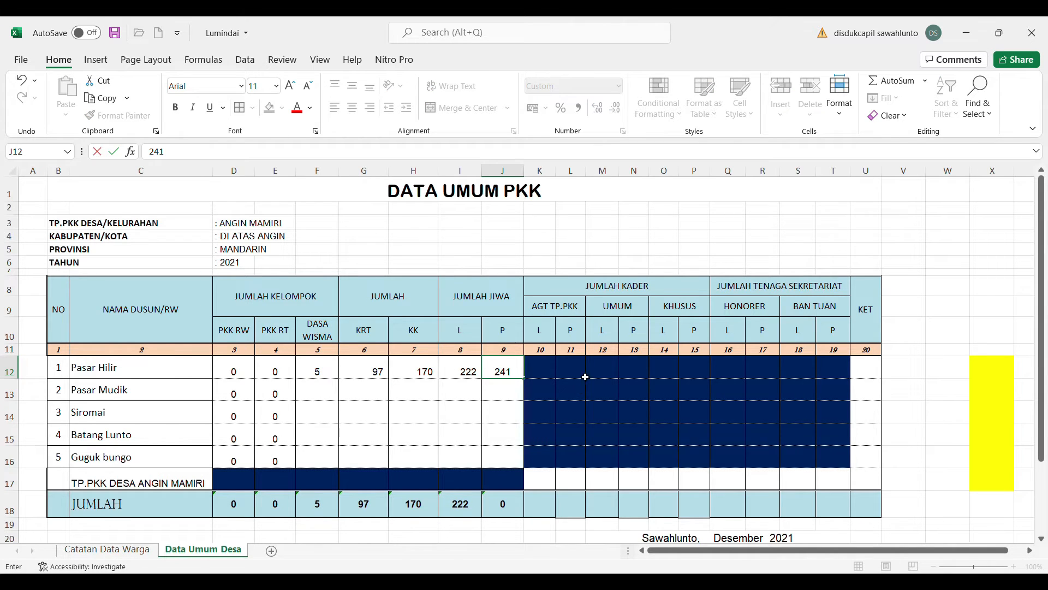
pyautogui.click(612, 240)
pyautogui.click(376, 372)
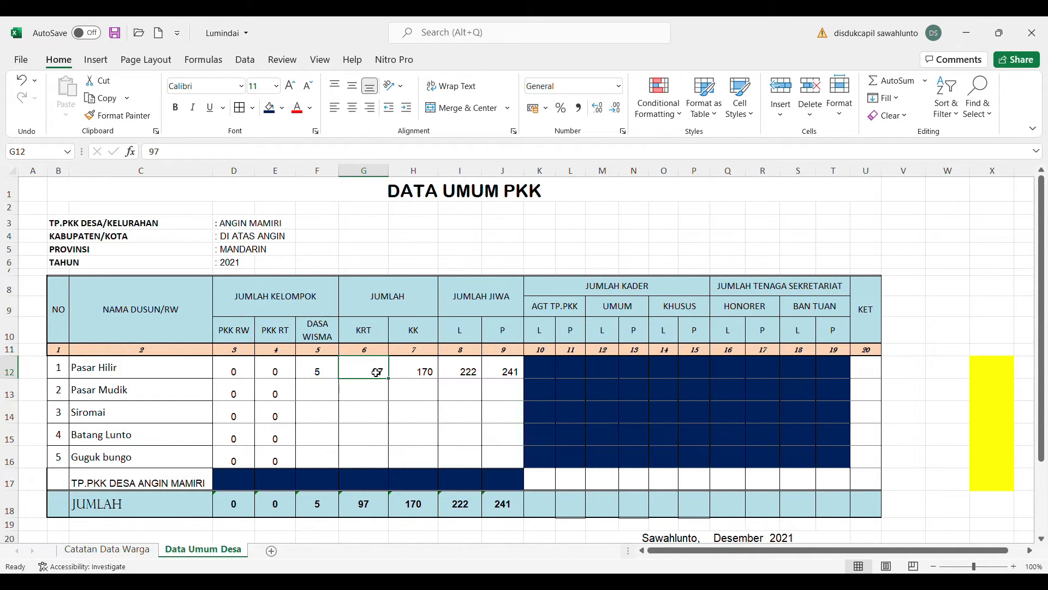
pyautogui.hotkey('shift', 'Right')
pyautogui.hotkey('shift', 'Right')
pyautogui.hotkey('shift', 'Right')
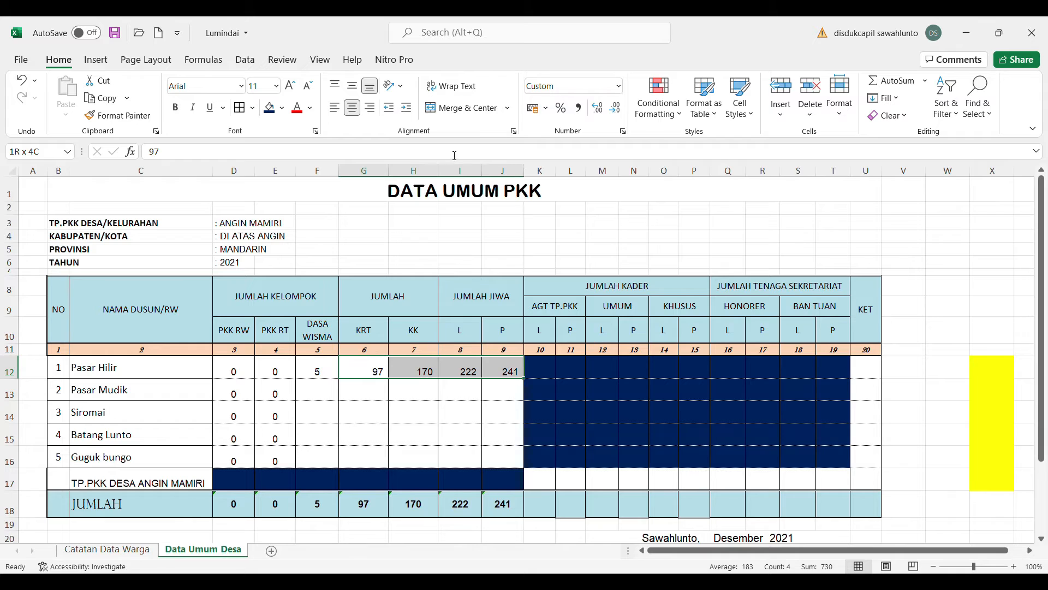
pyautogui.click(349, 89)
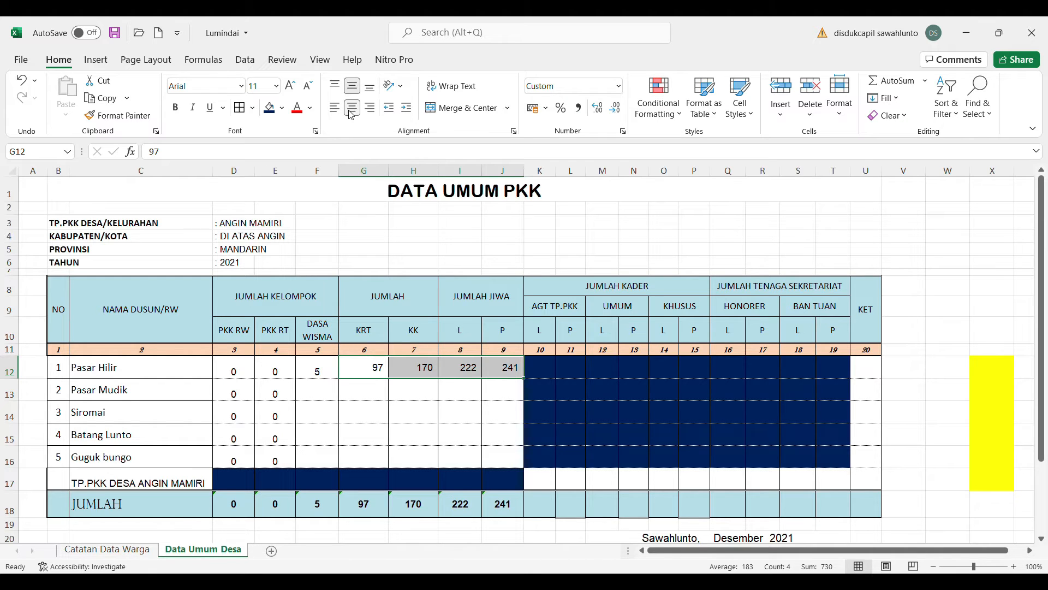
pyautogui.hotkey('ctrl', 'z')
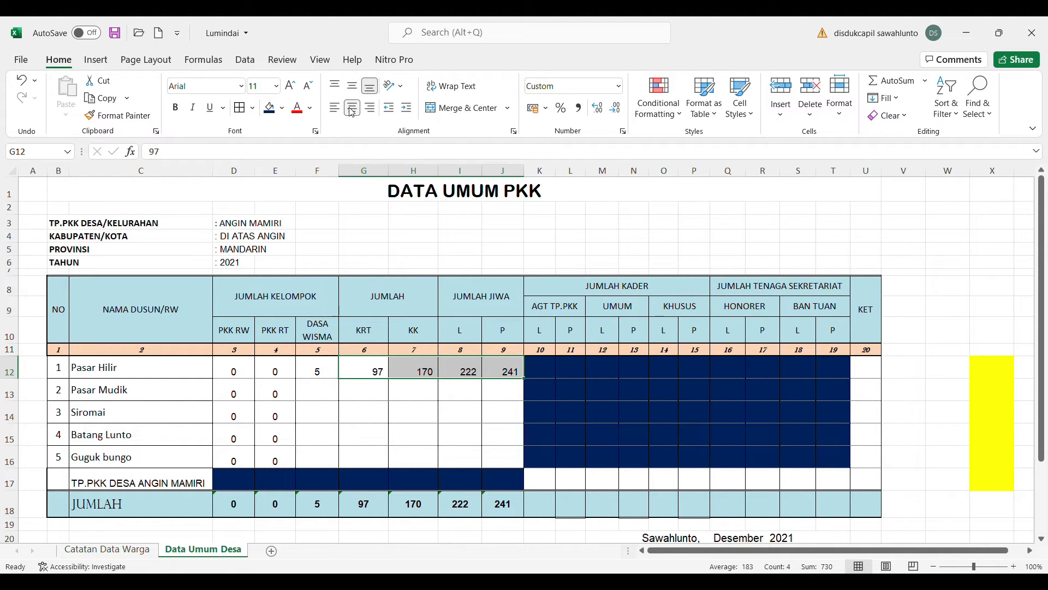
pyautogui.click(661, 224)
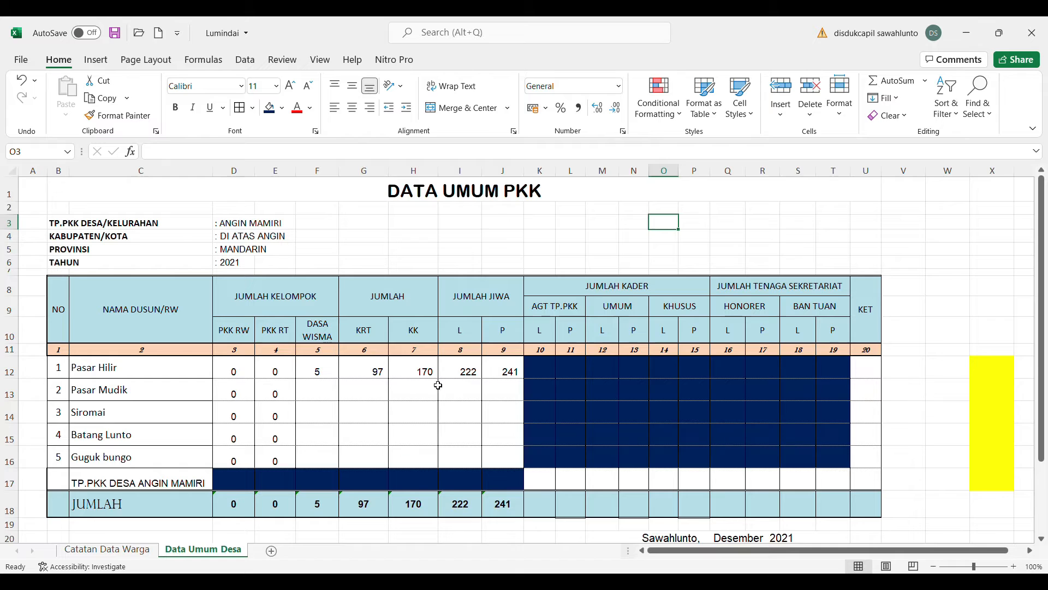
# Align Pasar Hilir's KRT, KK, L and P values in G12:J12 vertically to the middle of their cells.
pyautogui.click(378, 371)
pyautogui.hotkey('shift', 'Right')
pyautogui.hotkey('shift', 'Right')
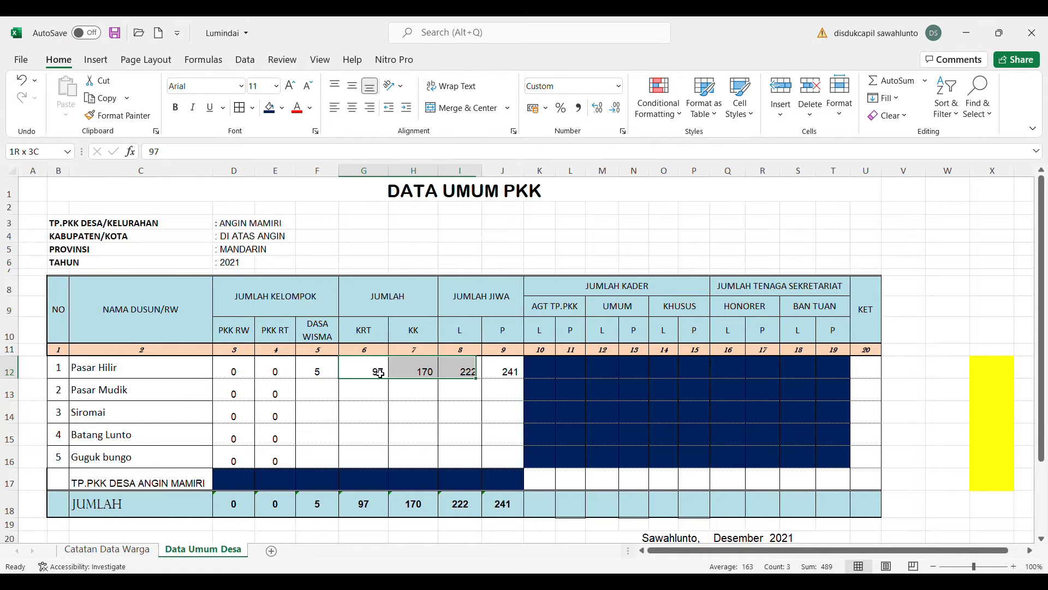
pyautogui.hotkey('shift', 'Right')
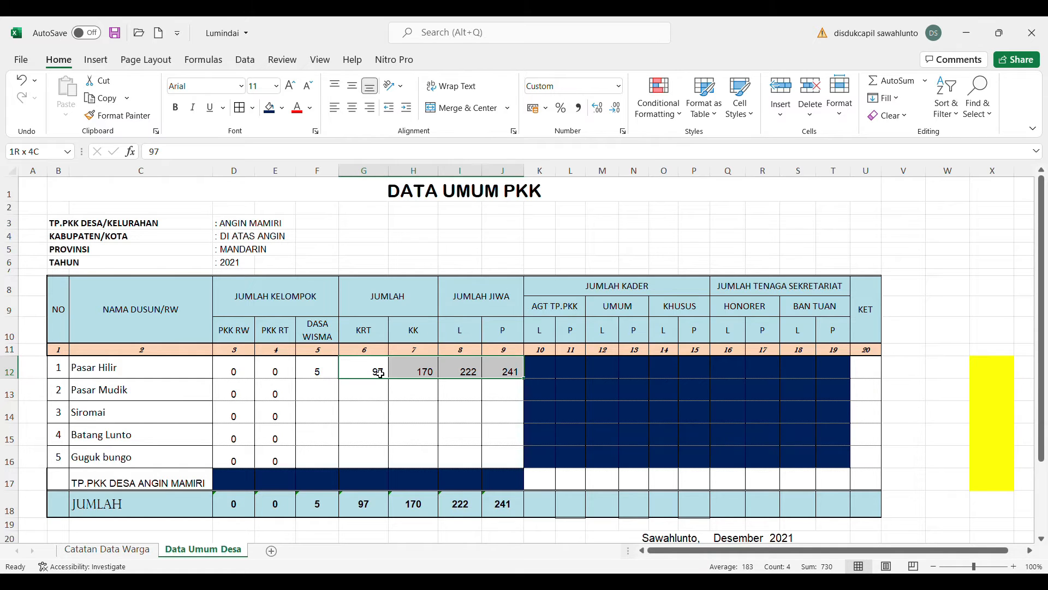
pyautogui.click(352, 91)
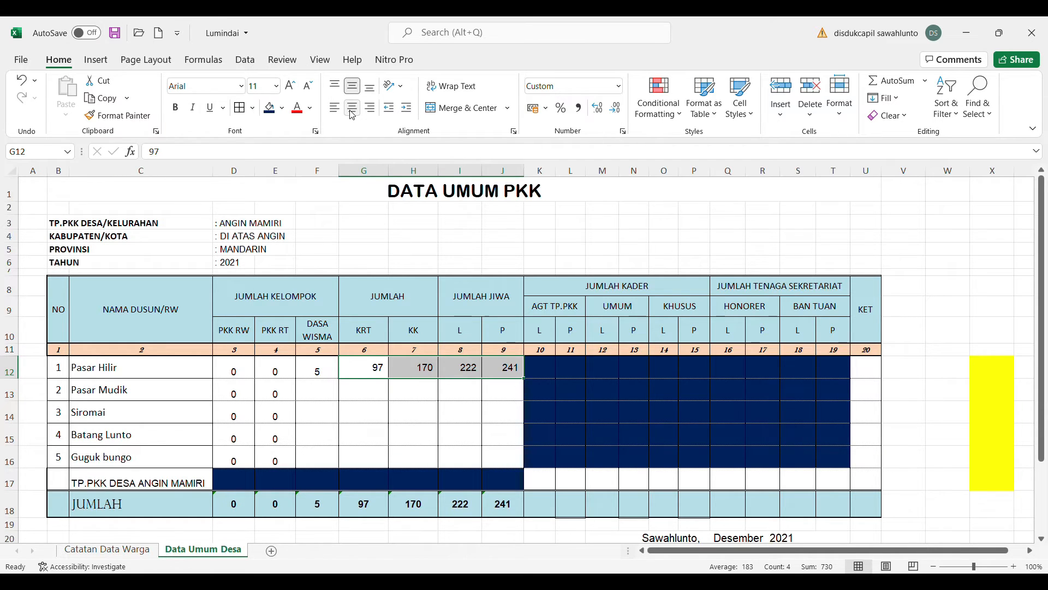
# Align Pasar Hilir's values in D12:J12 vertically to the middle and centre them horizontally.
pyautogui.click(407, 221)
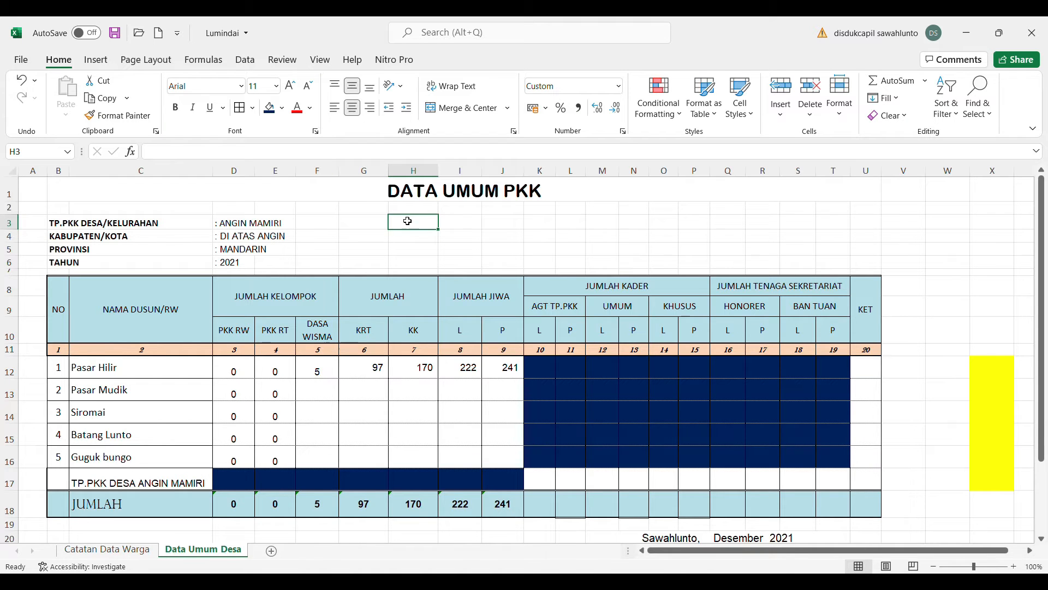
pyautogui.click(251, 371)
pyautogui.hotkey('shift', 'Right')
pyautogui.hotkey('shift', 'Right')
pyautogui.hotkey('shift', 'Right')
pyautogui.hotkey('shift', 'Right')
pyautogui.hotkey('shift', 'Right')
pyautogui.hotkey('shift', 'Right')
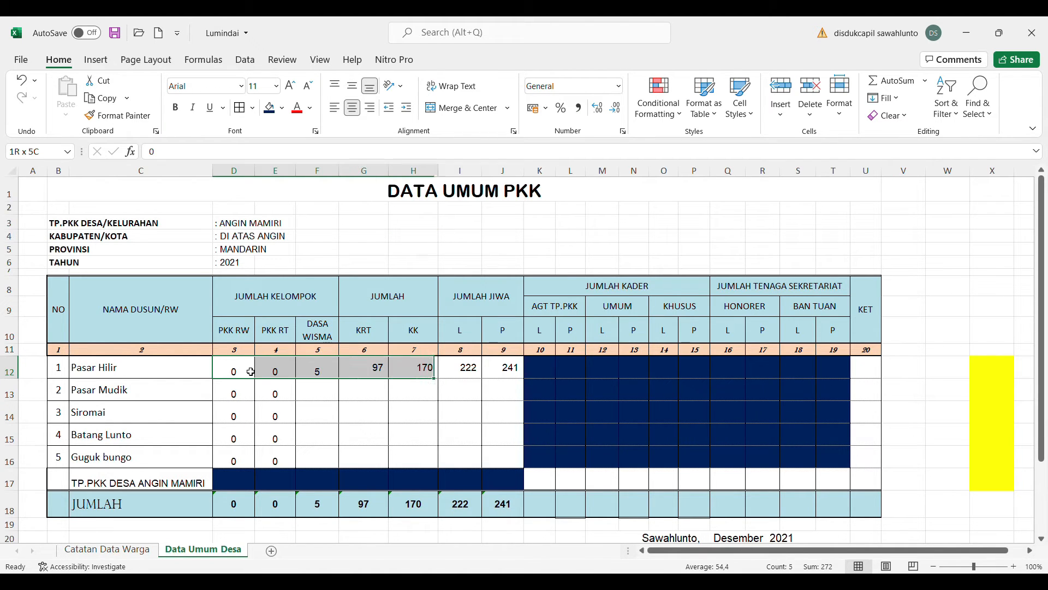
pyautogui.click(353, 90)
pyautogui.click(353, 109)
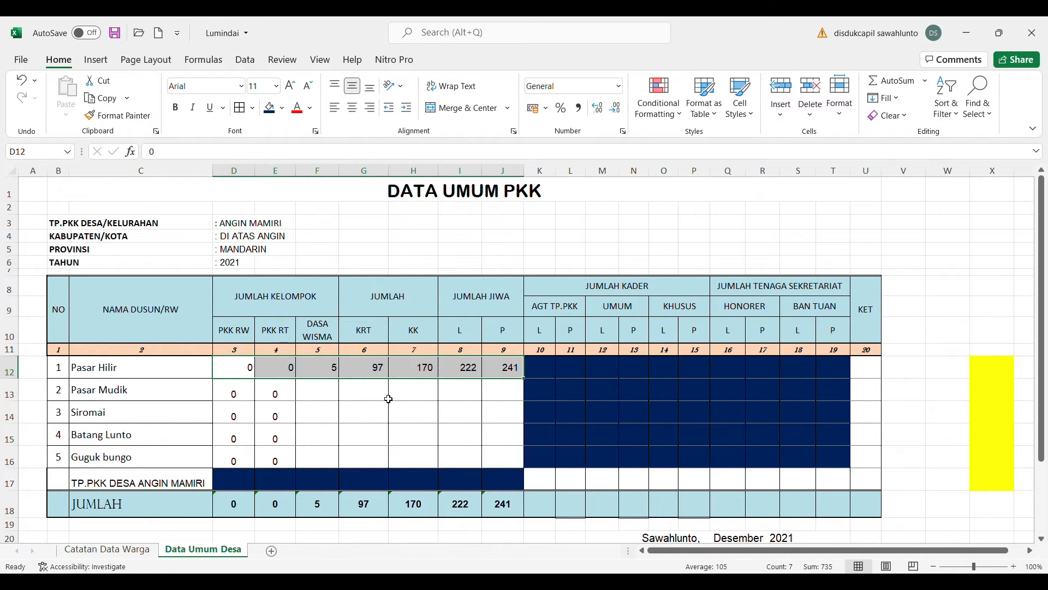
pyautogui.click(352, 110)
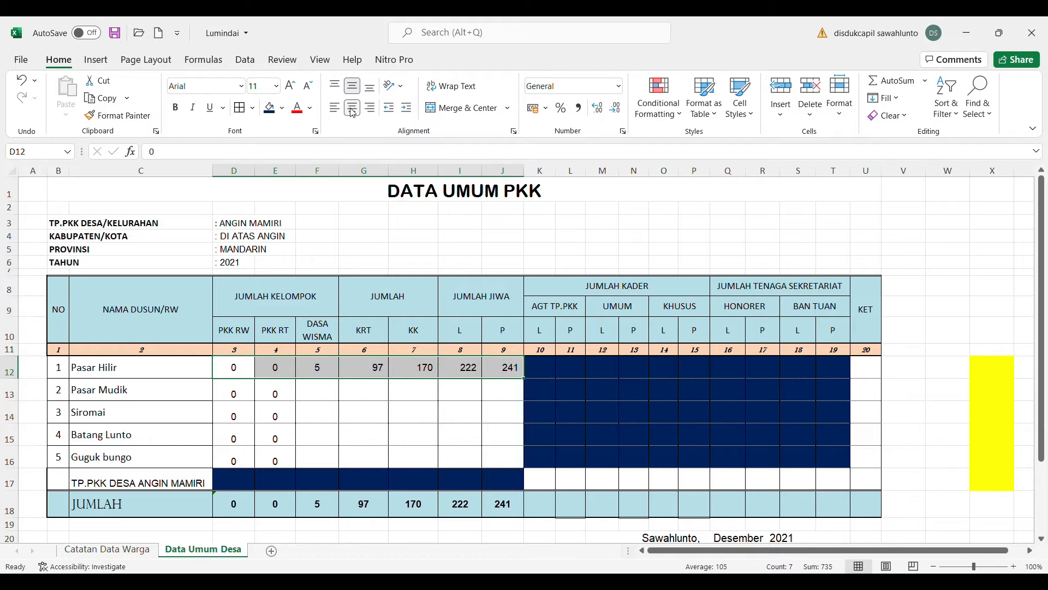
# Copy the dasawisma, KRT, KK and total L and P figures for Pasar Mudik through Guguk bungo, D10:H13, from Catatan Data Warga.
pyautogui.click(329, 393)
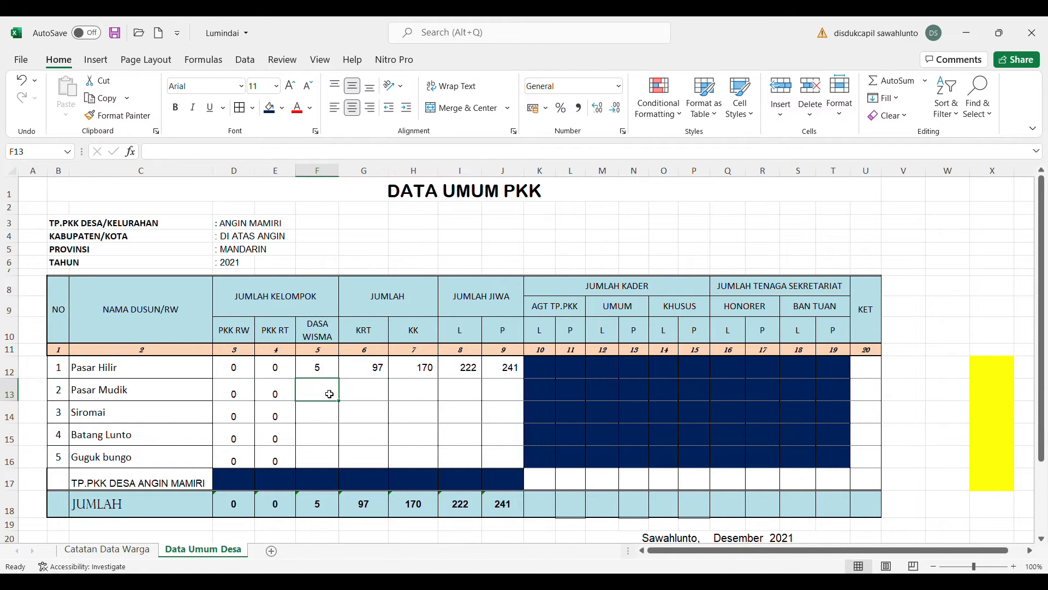
pyautogui.click(137, 552)
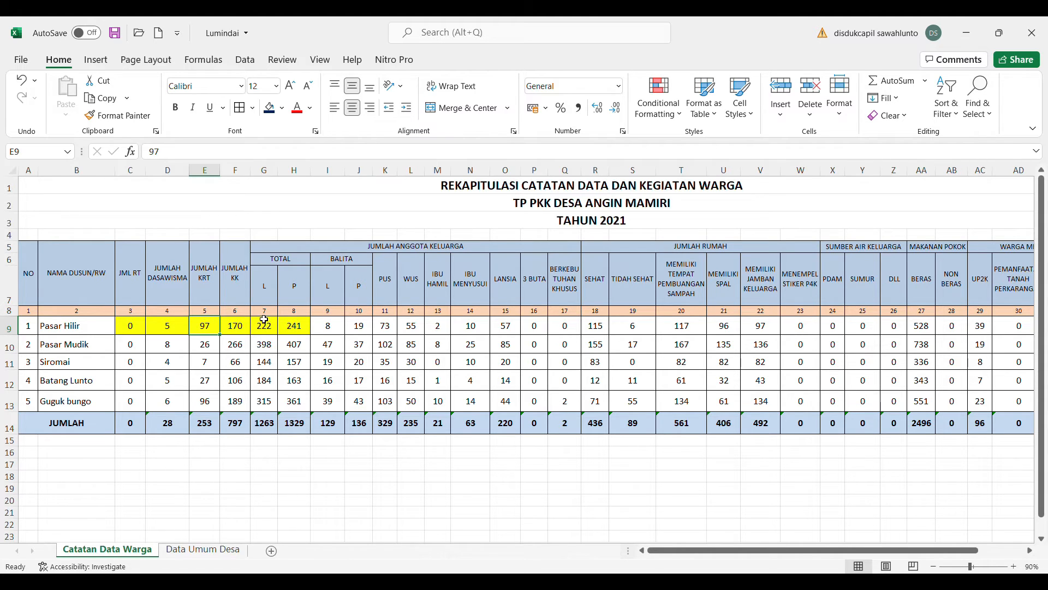
pyautogui.click(171, 346)
pyautogui.hotkey('shift', 'Right')
pyautogui.hotkey('shift', 'Right')
pyautogui.hotkey('shift', 'Right')
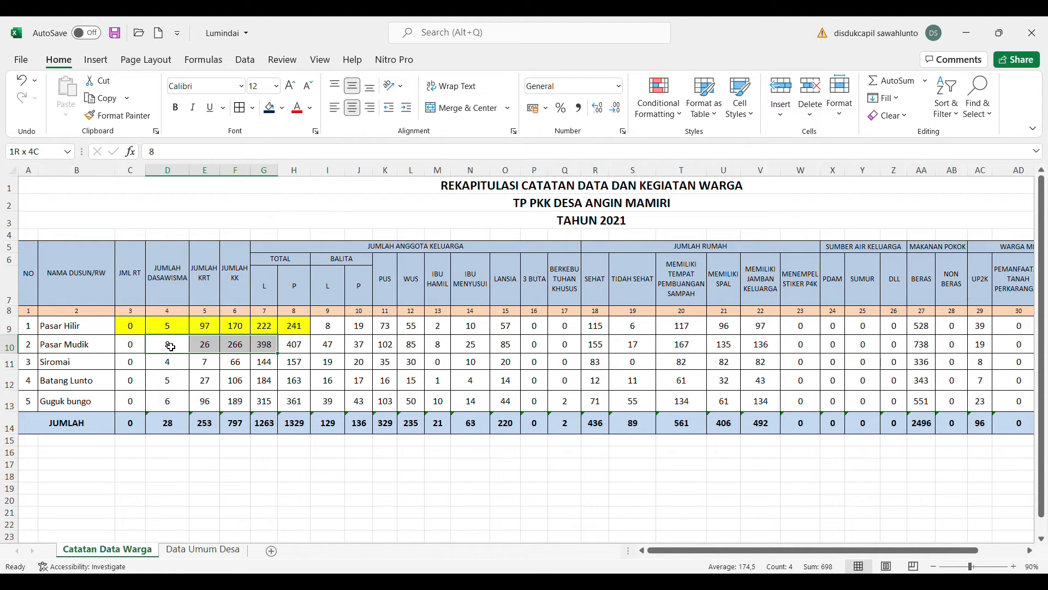
pyautogui.hotkey('shift', 'Right')
pyautogui.hotkey('shift', 'Down')
pyautogui.hotkey('shift', 'Down')
pyautogui.hotkey('shift', 'Down')
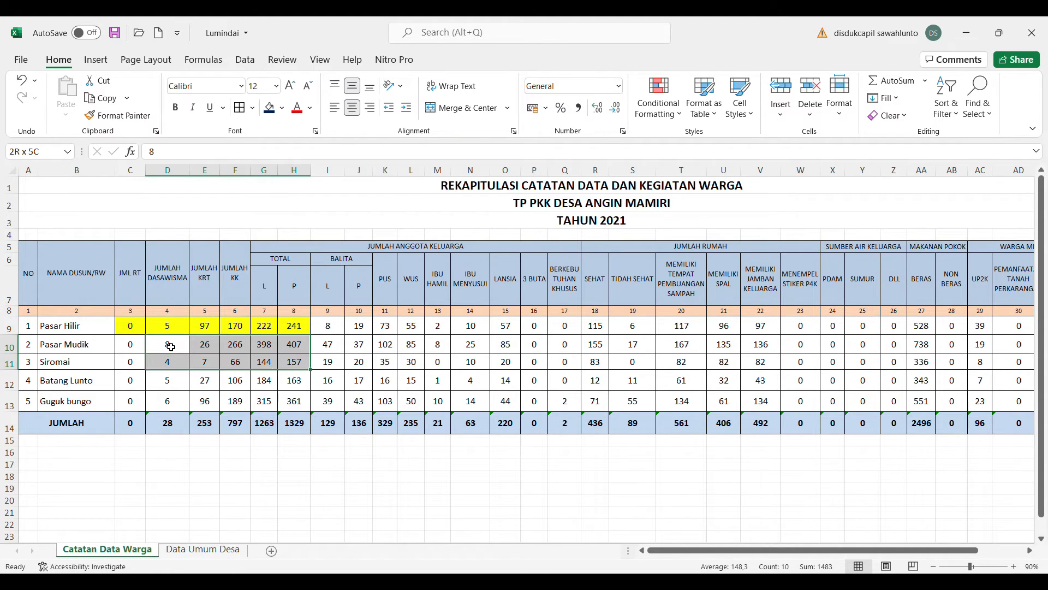
pyautogui.hotkey('ctrl', 'c')
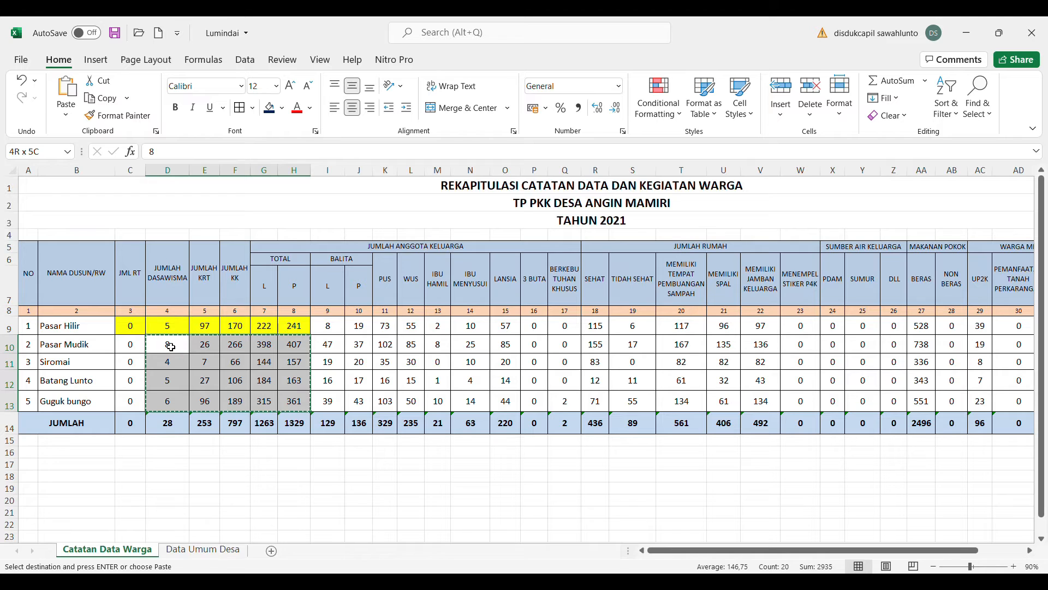
# Paste the copied hamlet figures into Data Umum Desa starting at F13, filling DASA WISMA through JUMLAH JIWA P.
pyautogui.click(212, 551)
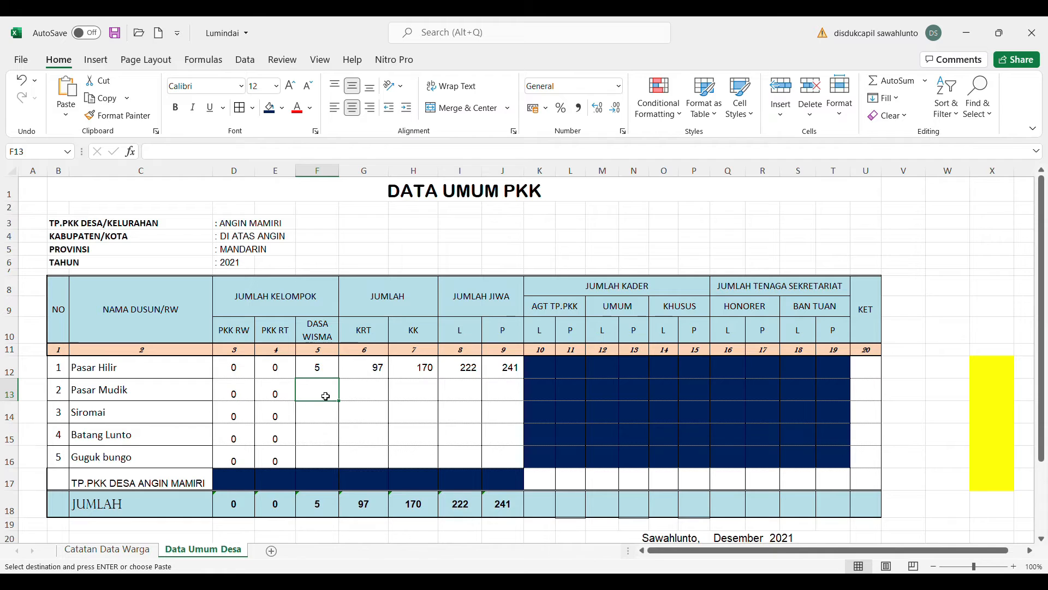
pyautogui.hotkey('ctrl', 'v')
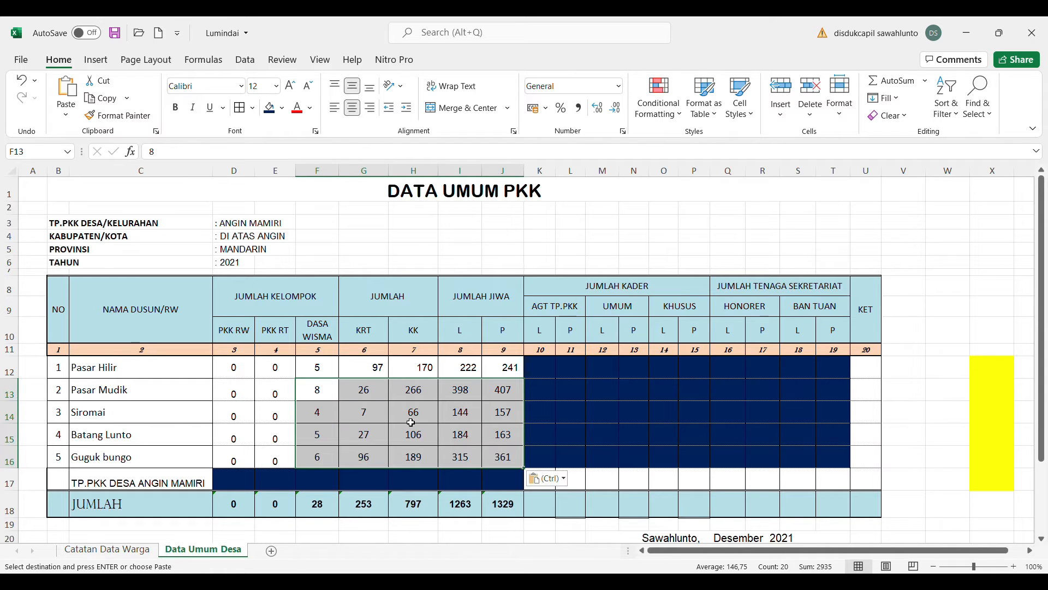
pyautogui.click(508, 365)
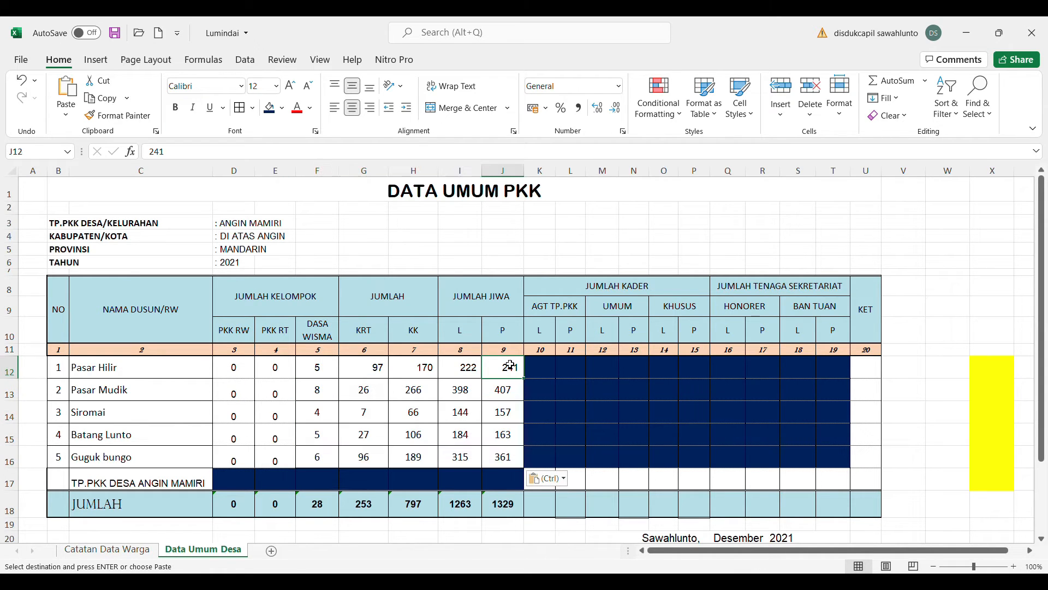
pyautogui.press('Escape')
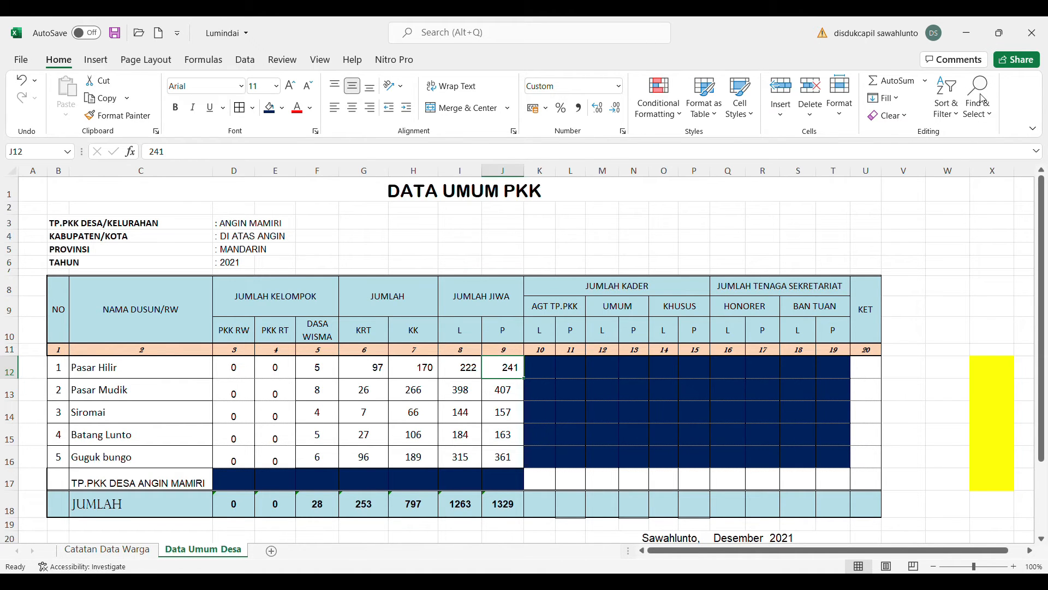
# Switch to Buku-PKK-2015-R2.pdf and highlight in yellow the end of the Kader Khusus definition, "oleh PKK, instansi pemerintah... dunia usaha dan swasta", on page 47.
pyautogui.click(966, 33)
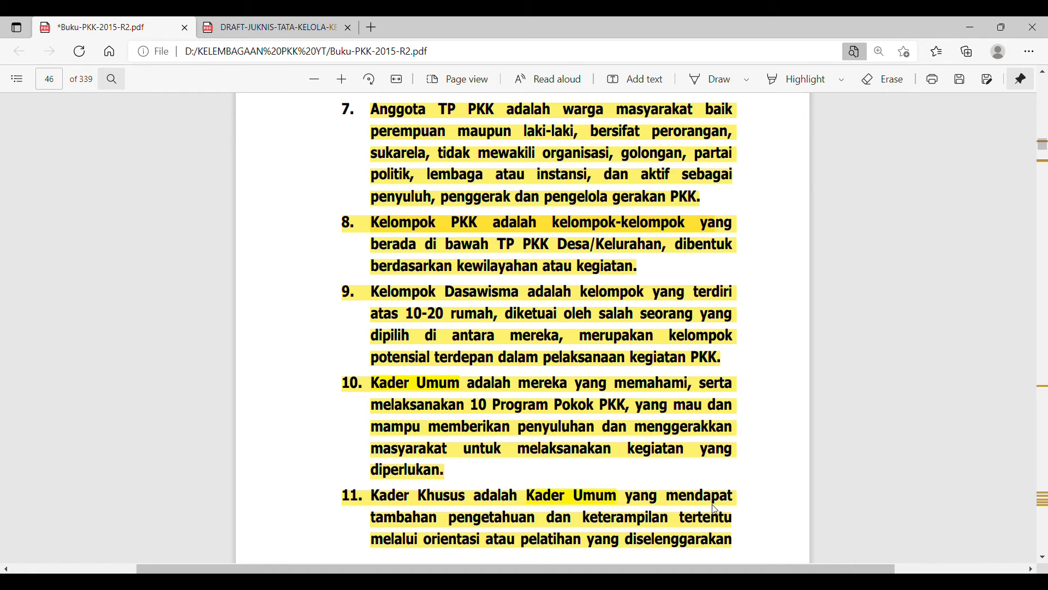
pyautogui.click(1045, 560)
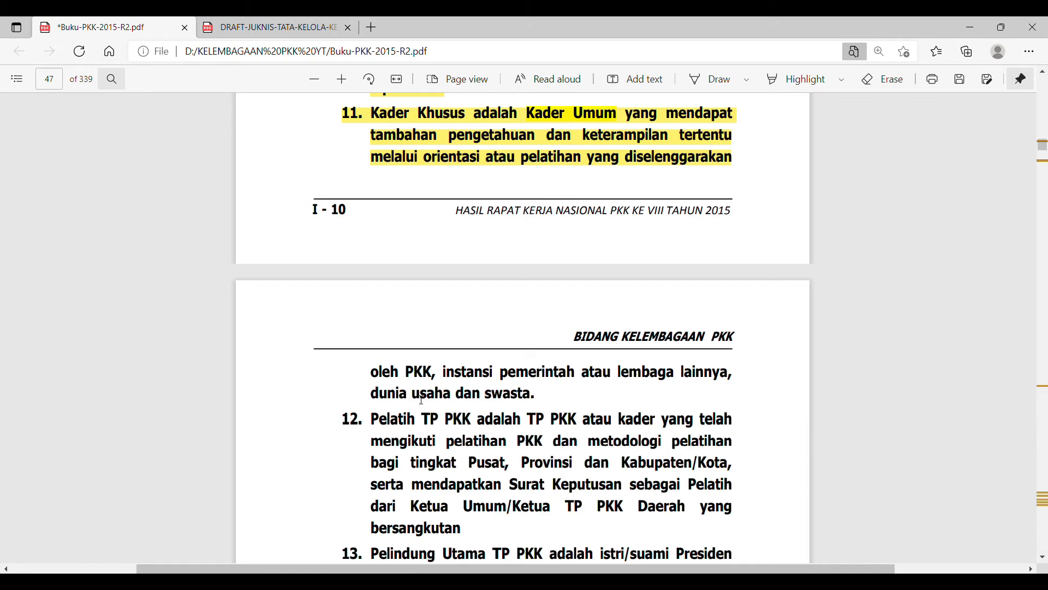
pyautogui.moveTo(373, 377); pyautogui.dragTo(541, 394)
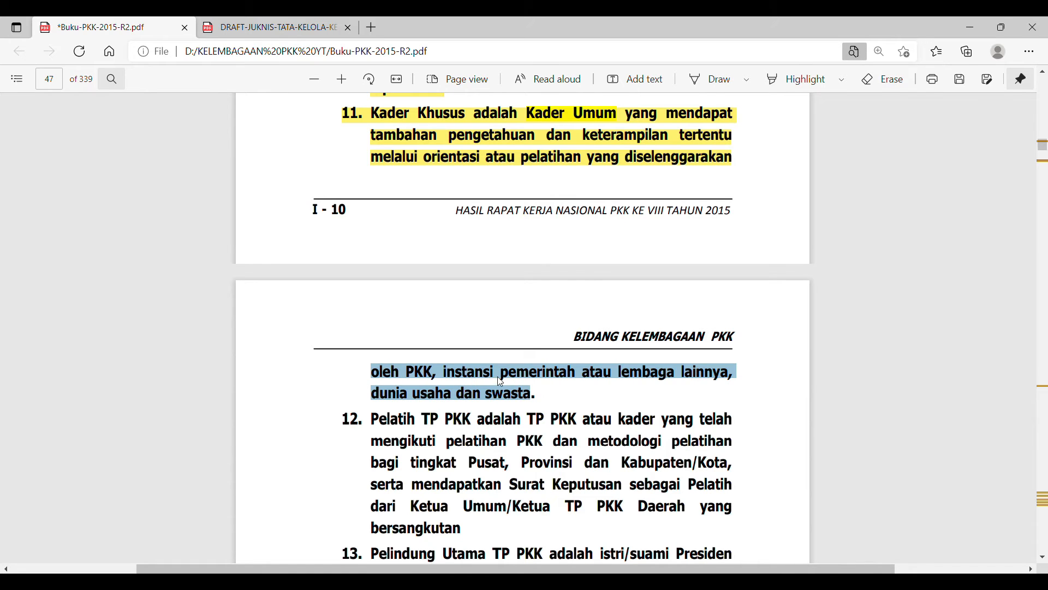
pyautogui.click(686, 323)
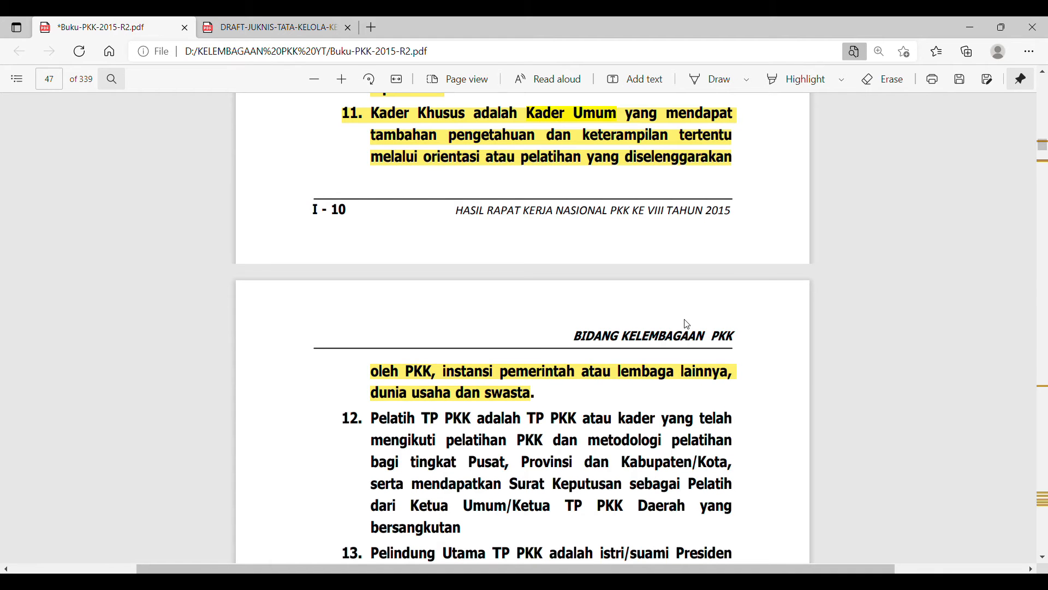
pyautogui.click(1044, 73)
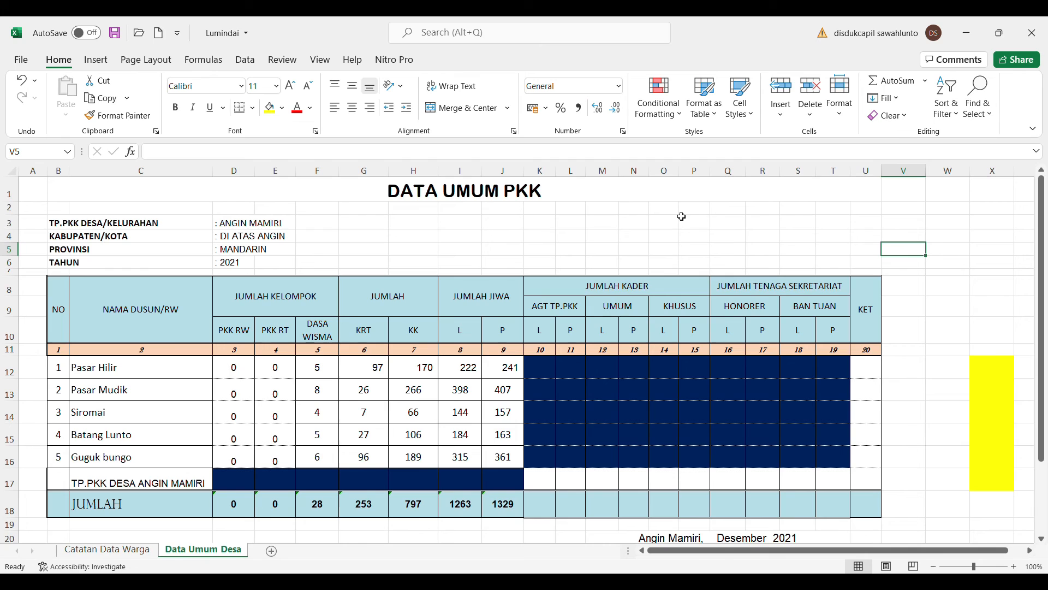
# In the TP.PKK DESA ANGIN MAMIRI row, enter L 5 and P 31 under AGT TP.PKK and L 6 and P 42 under UMUM.
pyautogui.click(551, 480)
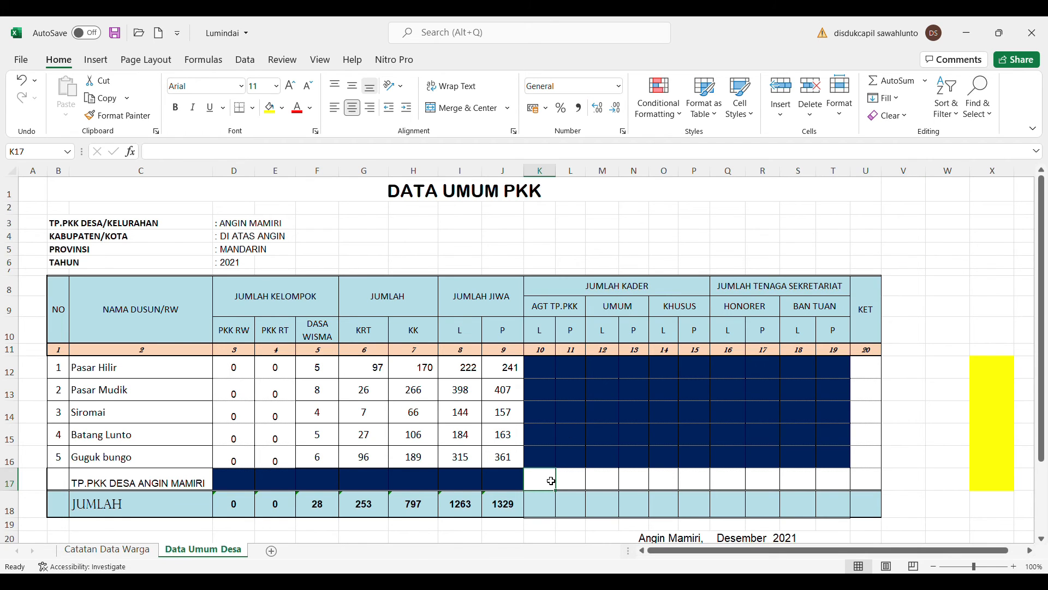
pyautogui.write('5')
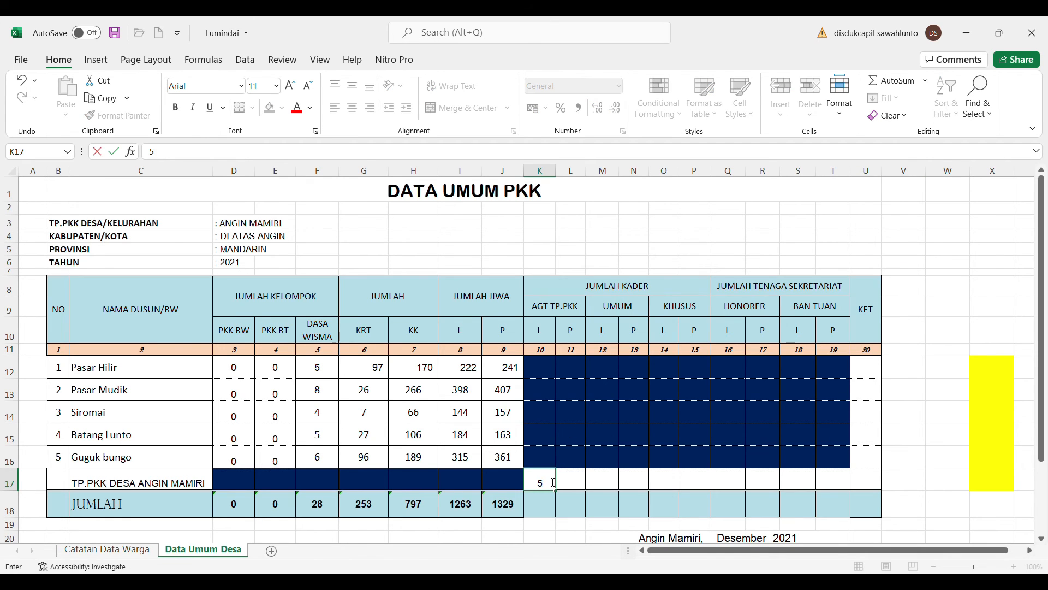
pyautogui.click(578, 483)
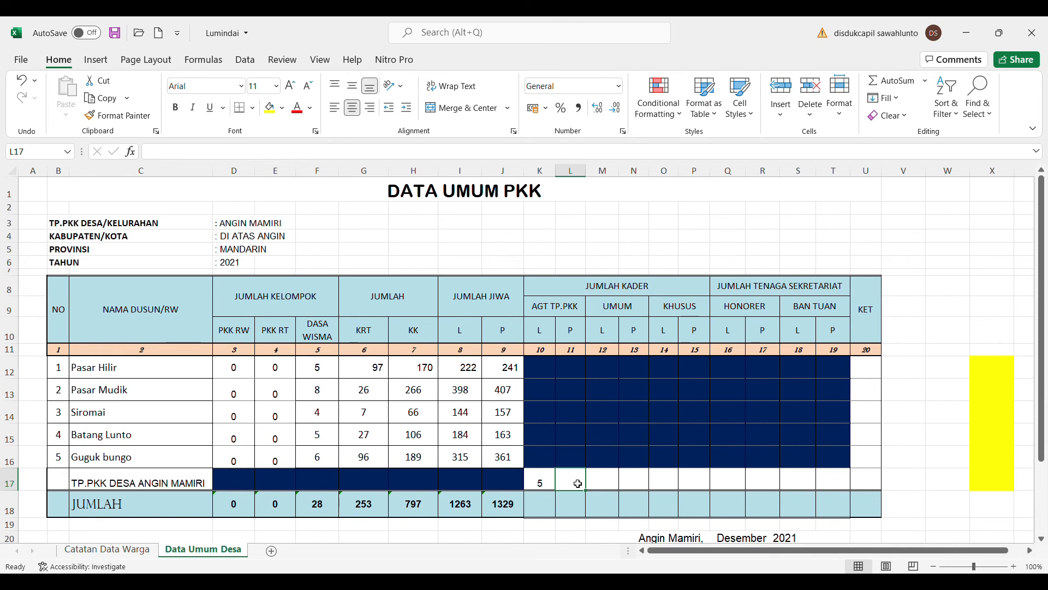
pyautogui.write('31')
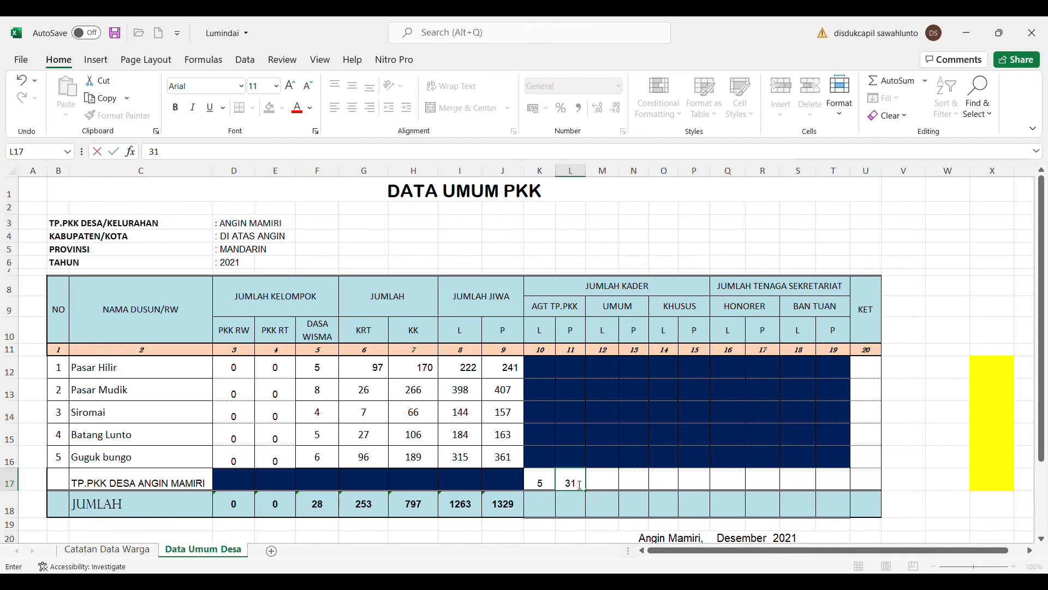
pyautogui.click(603, 483)
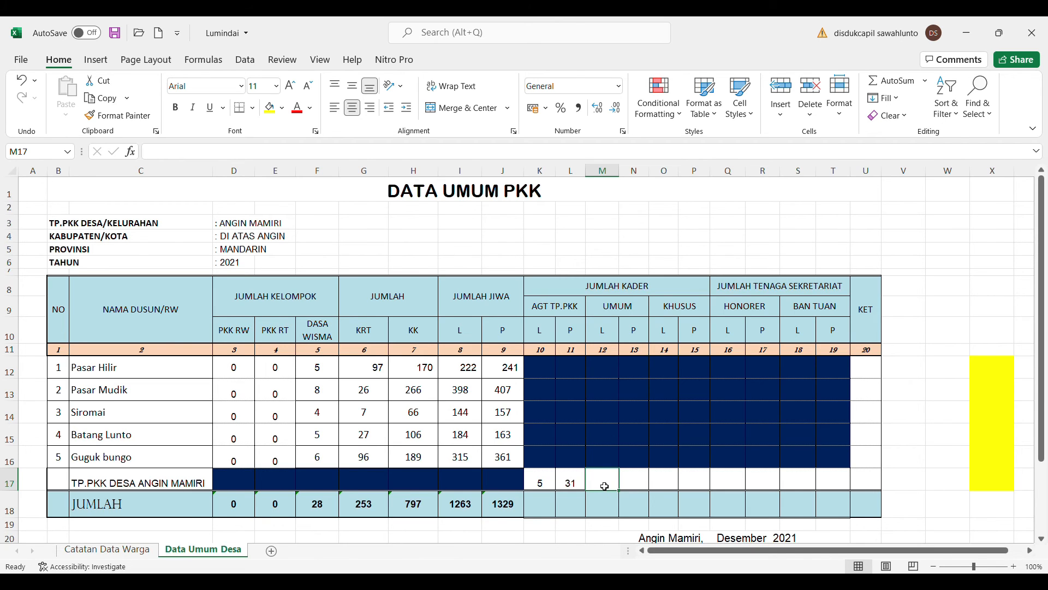
pyautogui.write('6')
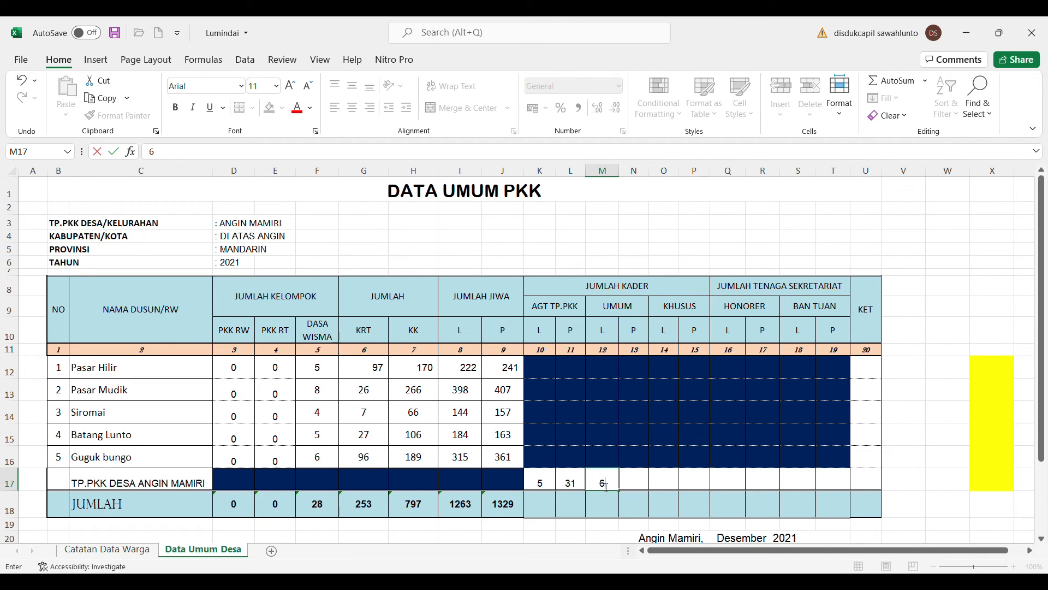
pyautogui.click(637, 486)
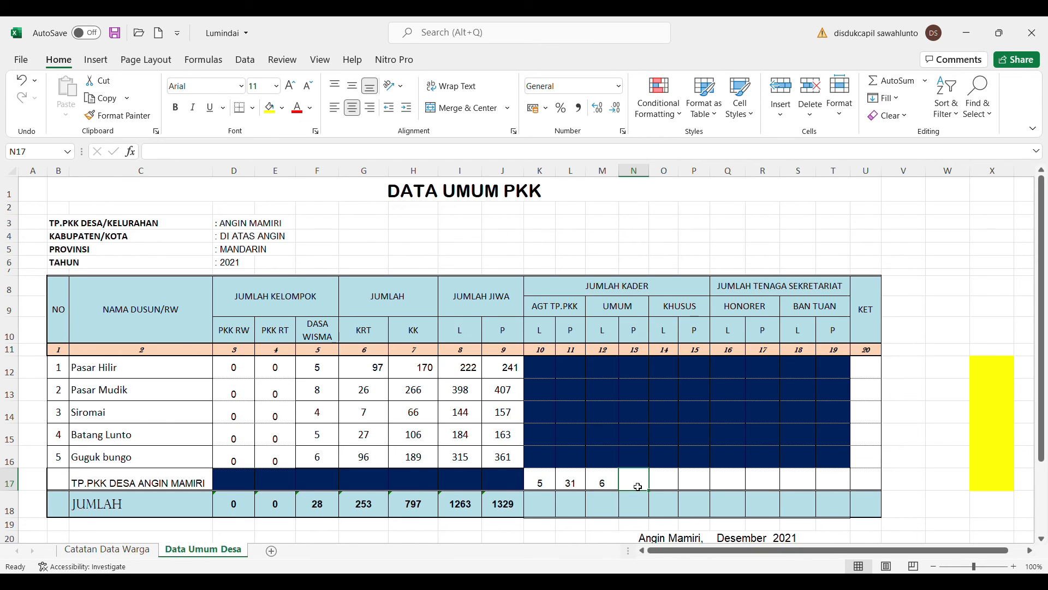
pyautogui.write('42')
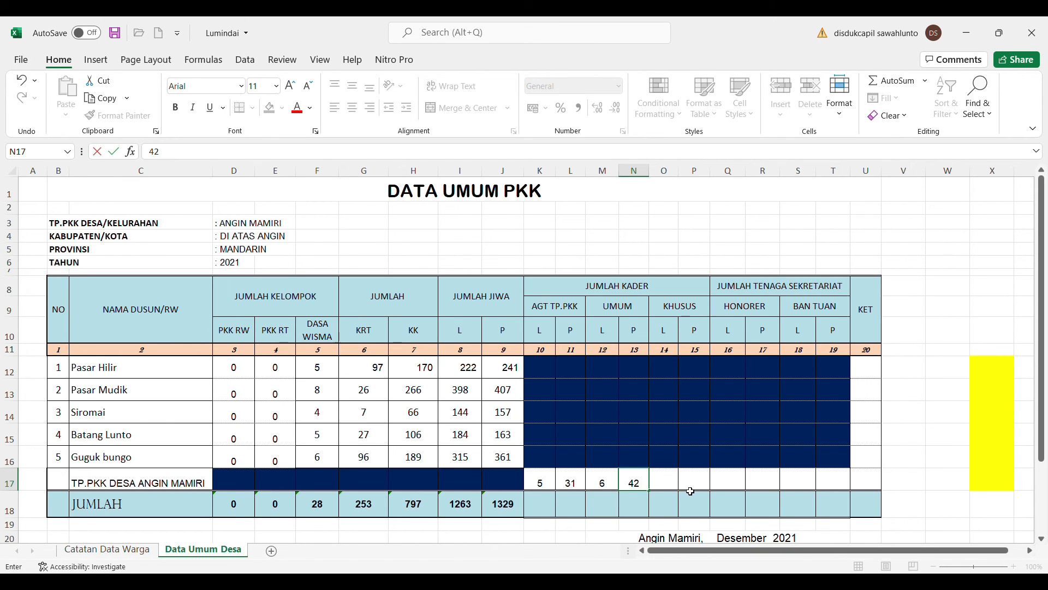
# Enter 2 for L and 28 for P under KHUSUS in the TP.PKK DESA ANGIN MAMIRI row.
pyautogui.click(669, 485)
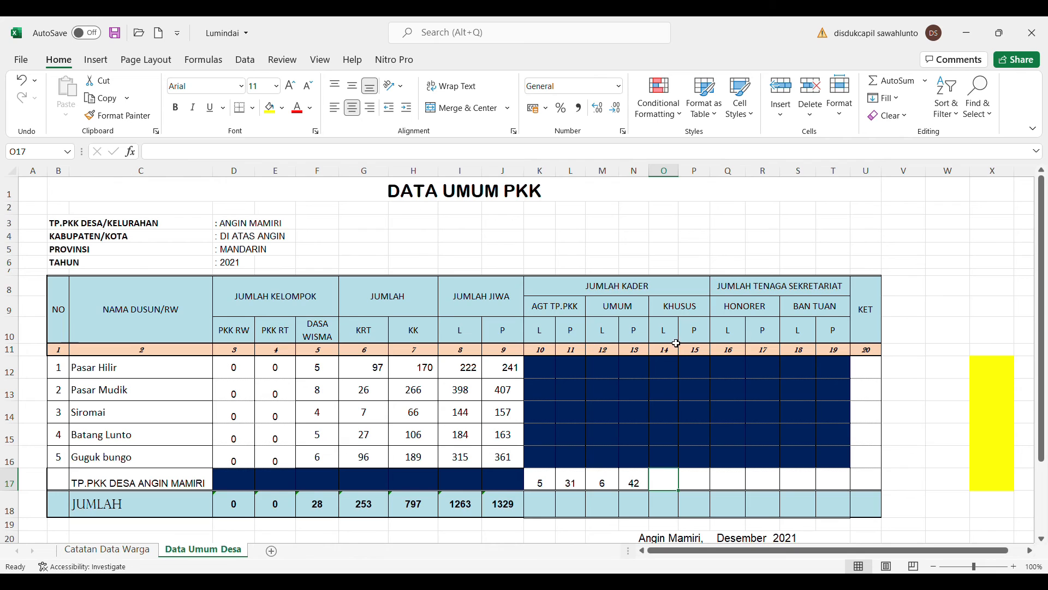
pyautogui.write('2')
pyautogui.click(706, 485)
pyautogui.write('2')
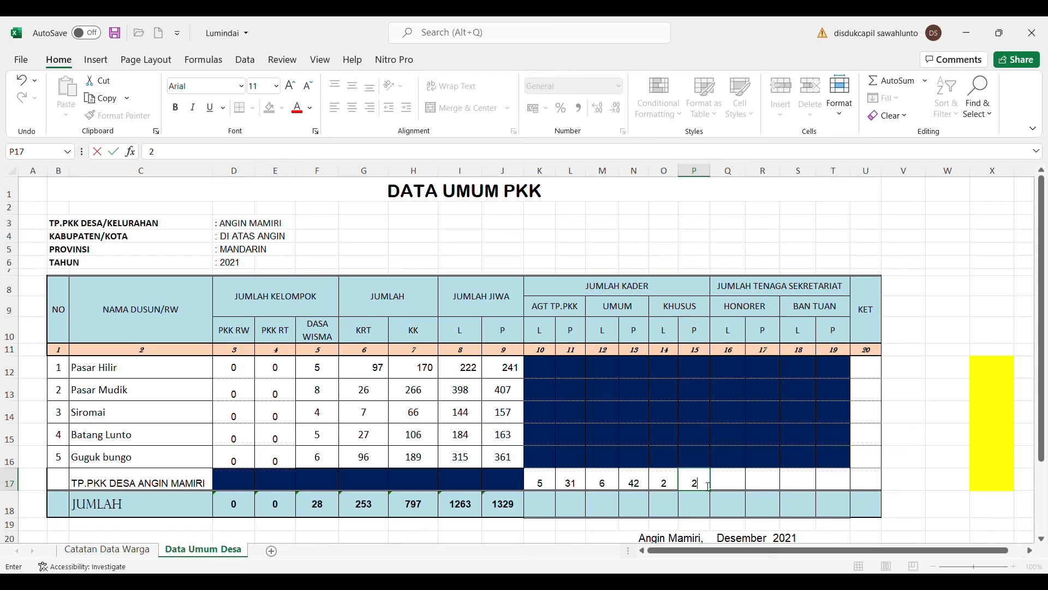
pyautogui.write('8')
pyautogui.click(812, 329)
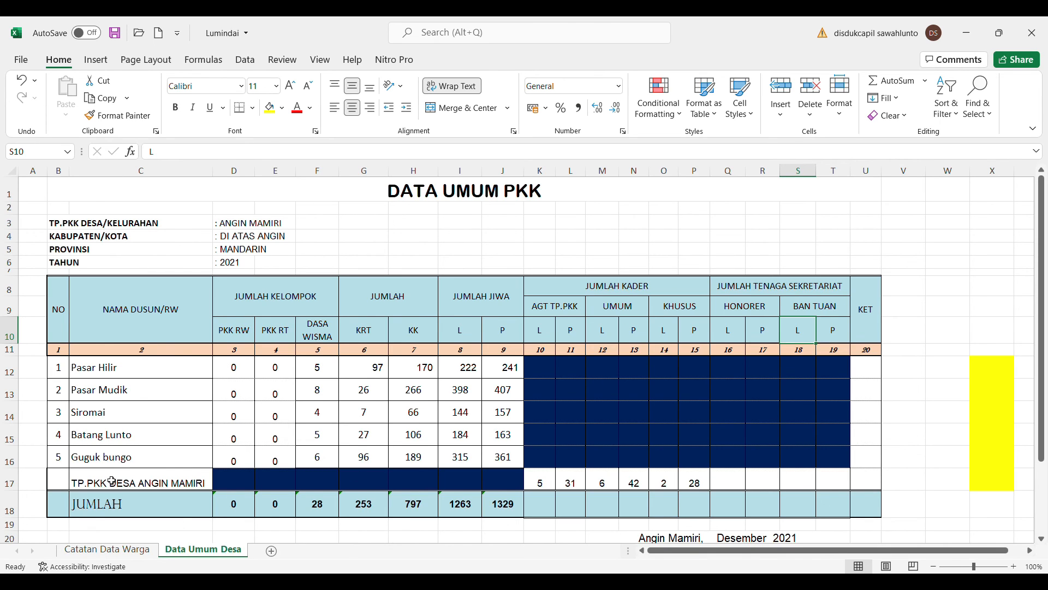
# Enter 1 for L and 1 for P under HONORER in the TP.PKK DESA ANGIN MAMIRI row.
pyautogui.click(727, 484)
pyautogui.write('1')
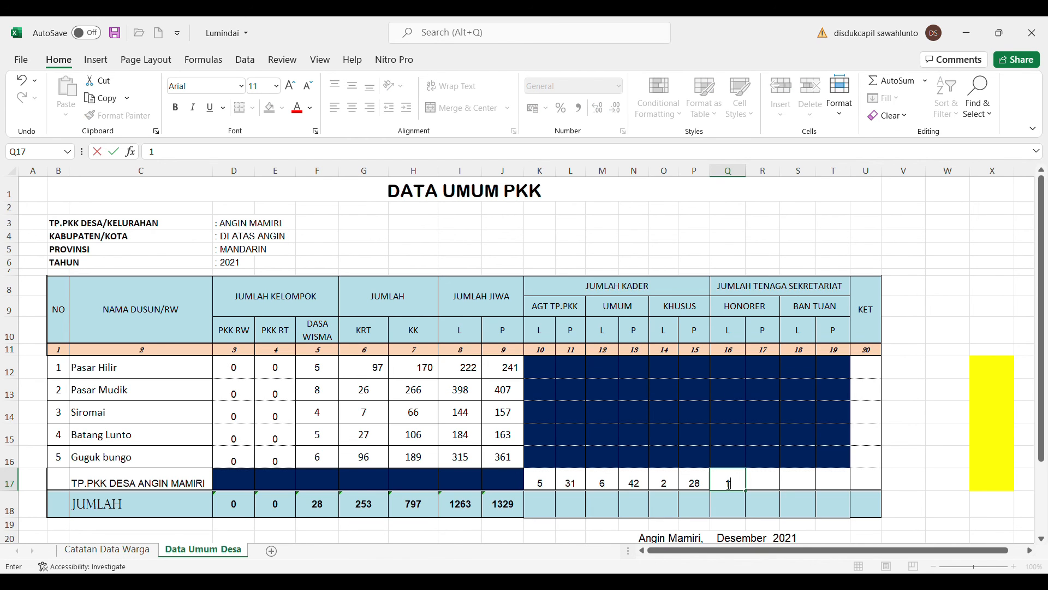
pyautogui.click(768, 483)
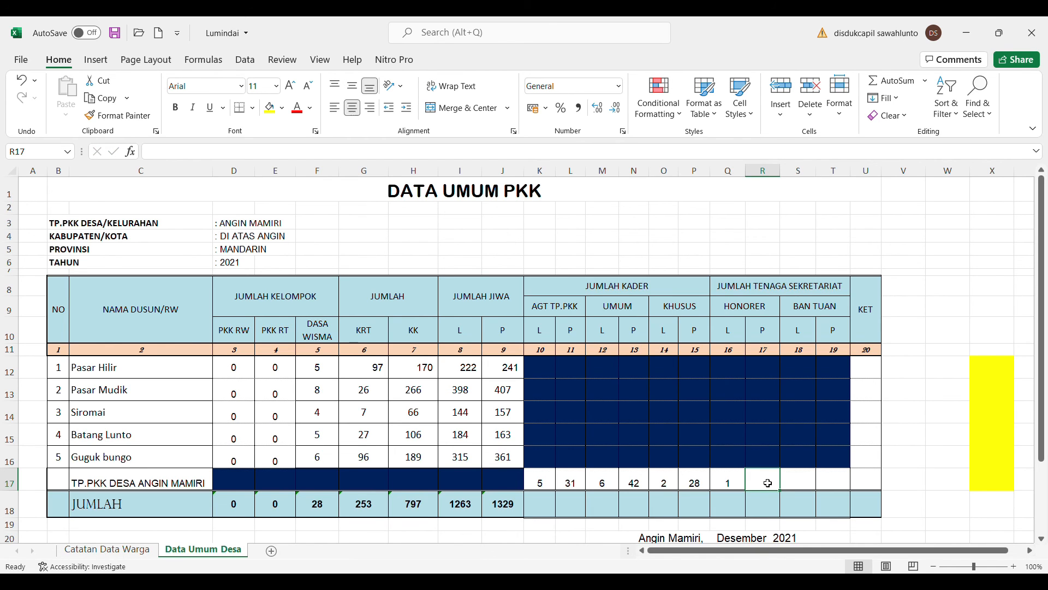
pyautogui.write('1')
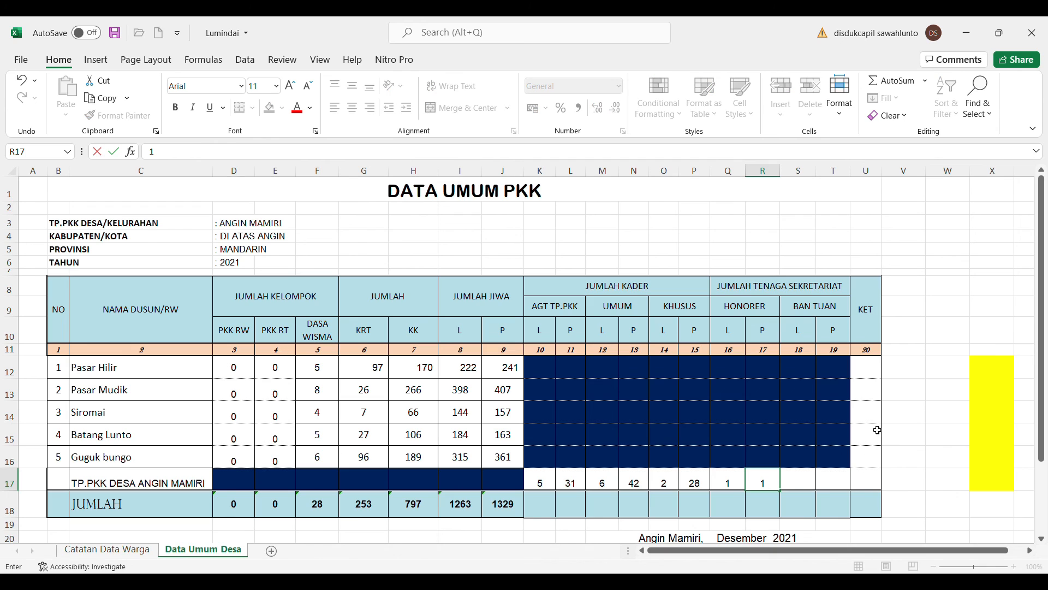
pyautogui.click(860, 458)
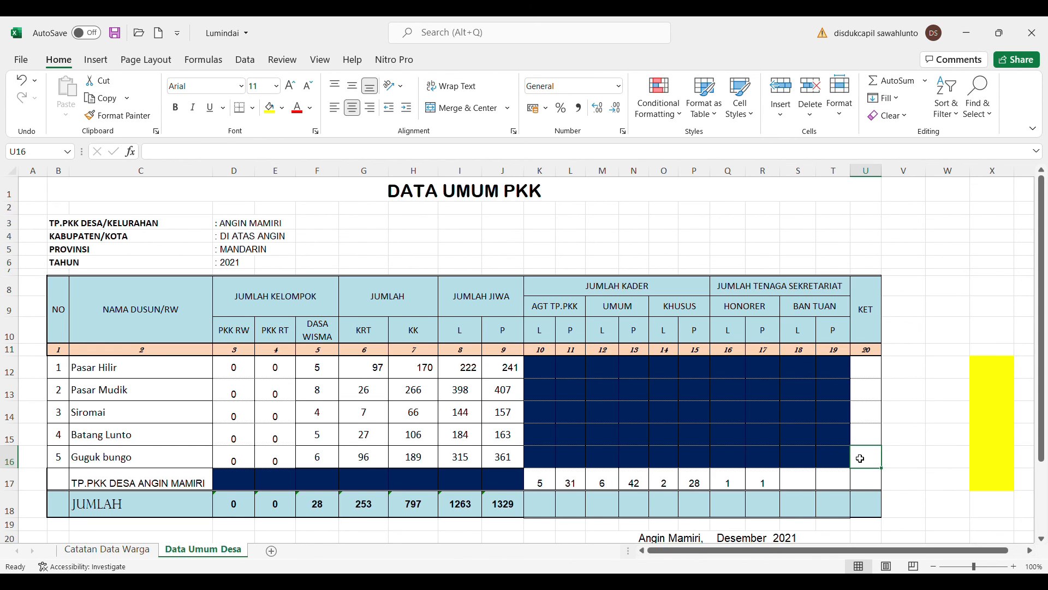
# Enter 0 for L and 0 for P under BAN TUAN in the TP.PKK DESA ANGIN MAMIRI row.
pyautogui.click(801, 486)
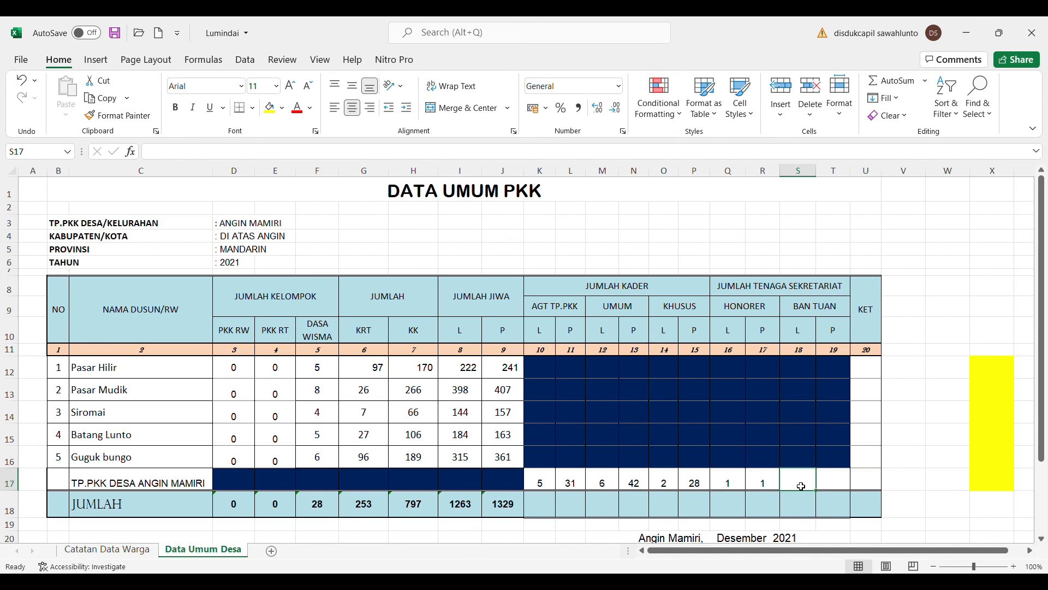
pyautogui.write('0')
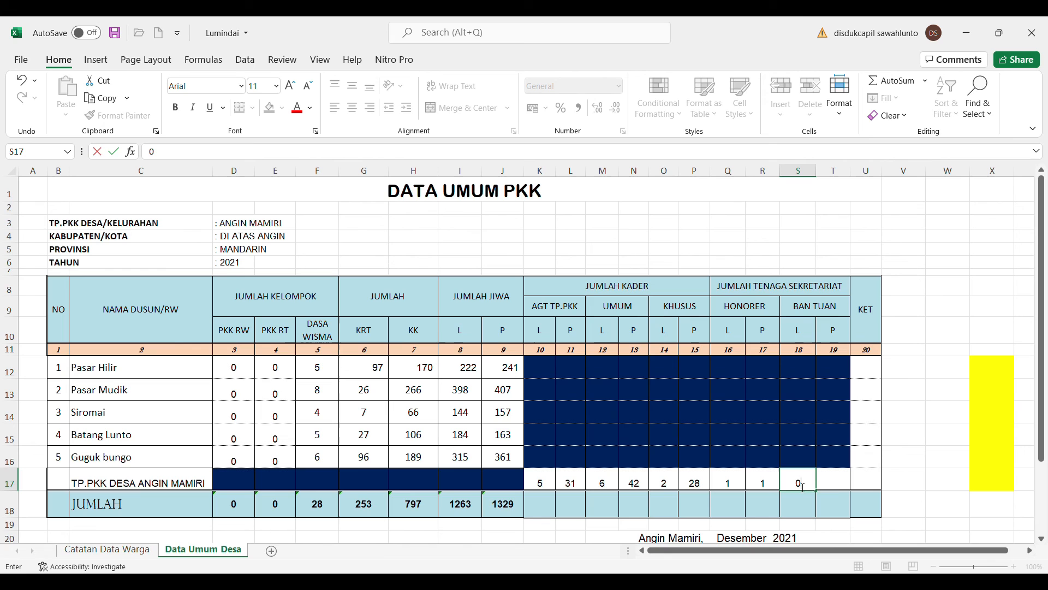
pyautogui.click(836, 484)
pyautogui.write('0')
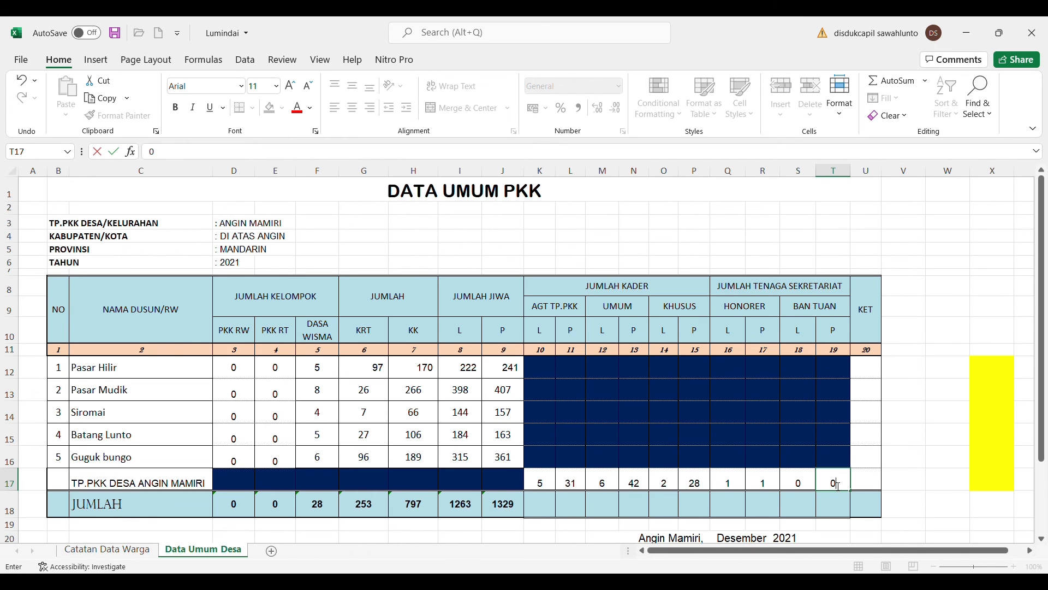
pyautogui.click(943, 467)
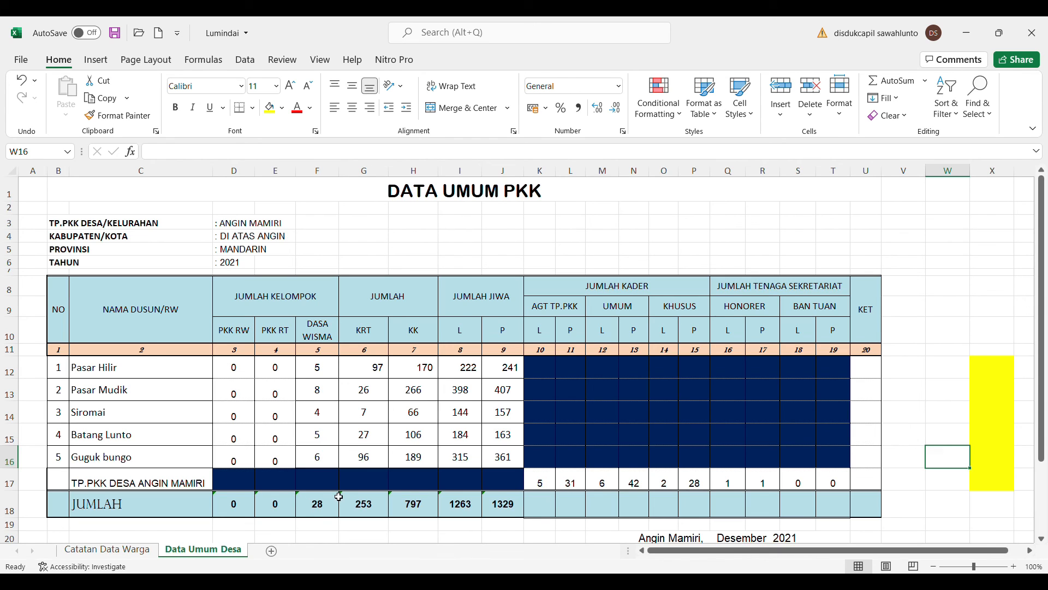
# Copy all cadre and secretariat figures (K17:T17) from the TP.PKK DESA ANGIN MAMIRI row into the JUMLAH row and save the workbook.
pyautogui.click(551, 488)
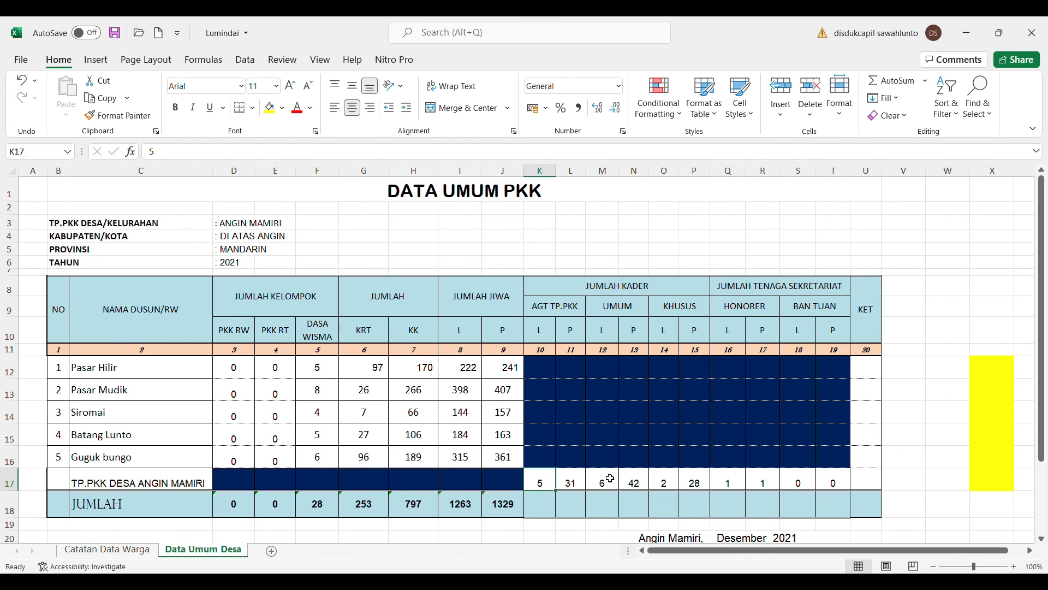
pyautogui.hotkey('shift', 'Right')
pyautogui.hotkey('shift', 'Right')
pyautogui.hotkey('shift', 'Right')
pyautogui.hotkey('shift', 'Right')
pyautogui.hotkey('shift', 'Right')
pyautogui.hotkey('shift', 'Right')
pyautogui.hotkey('shift', 'Right')
pyautogui.hotkey('shift', 'Right')
pyautogui.hotkey('shift', 'Right')
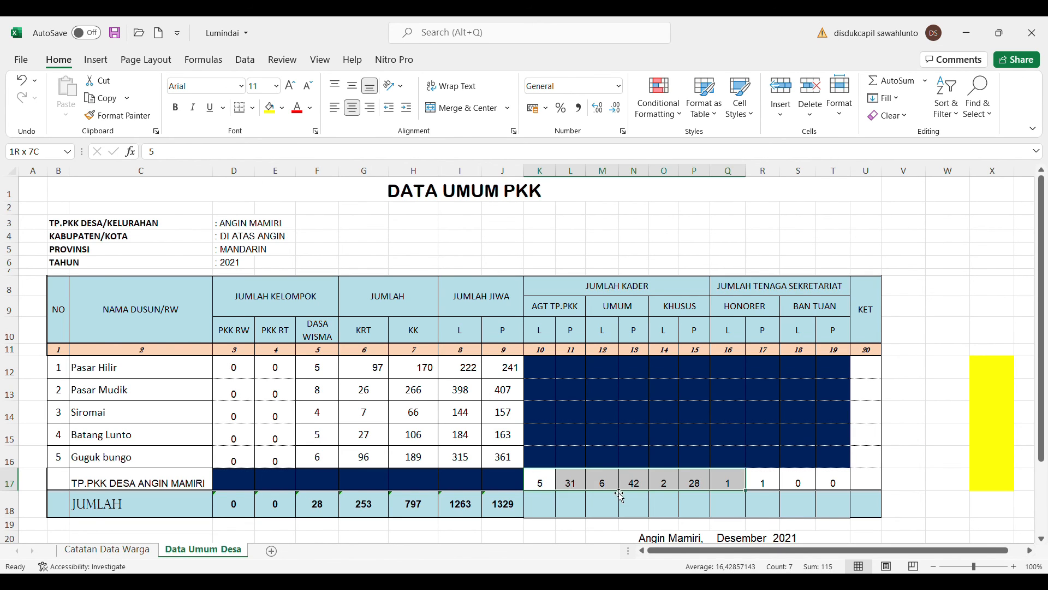
pyautogui.hotkey('ctrl', 'c')
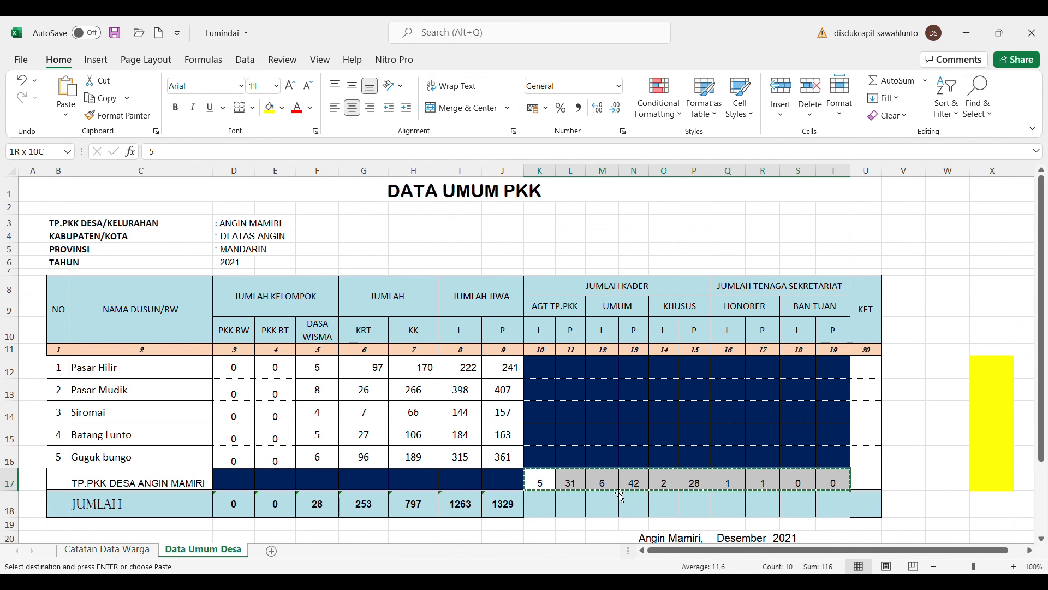
pyautogui.click(550, 510)
pyautogui.hotkey('ctrl', 'v')
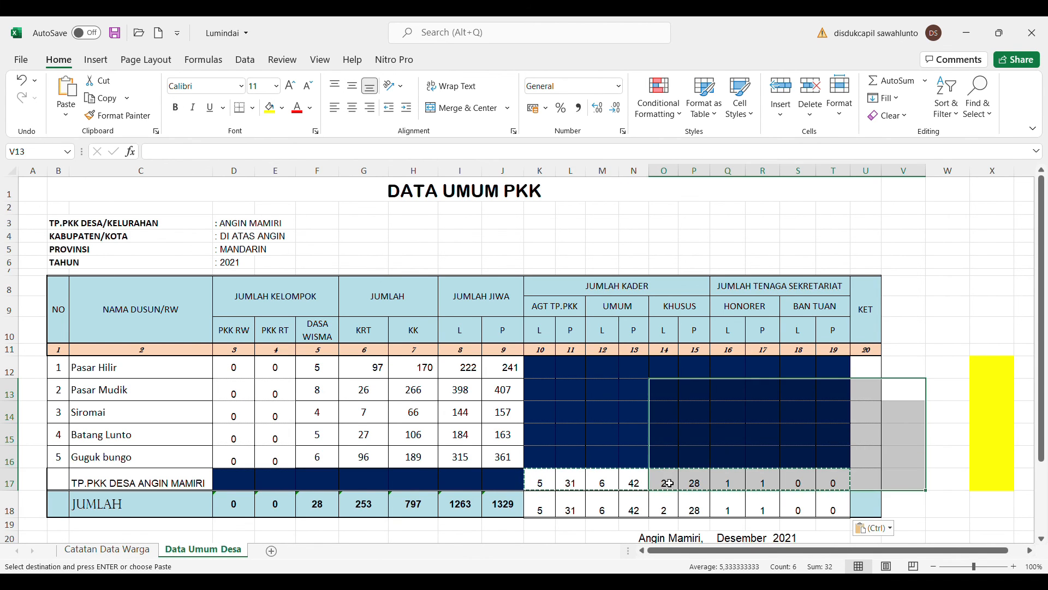
pyautogui.click(548, 514)
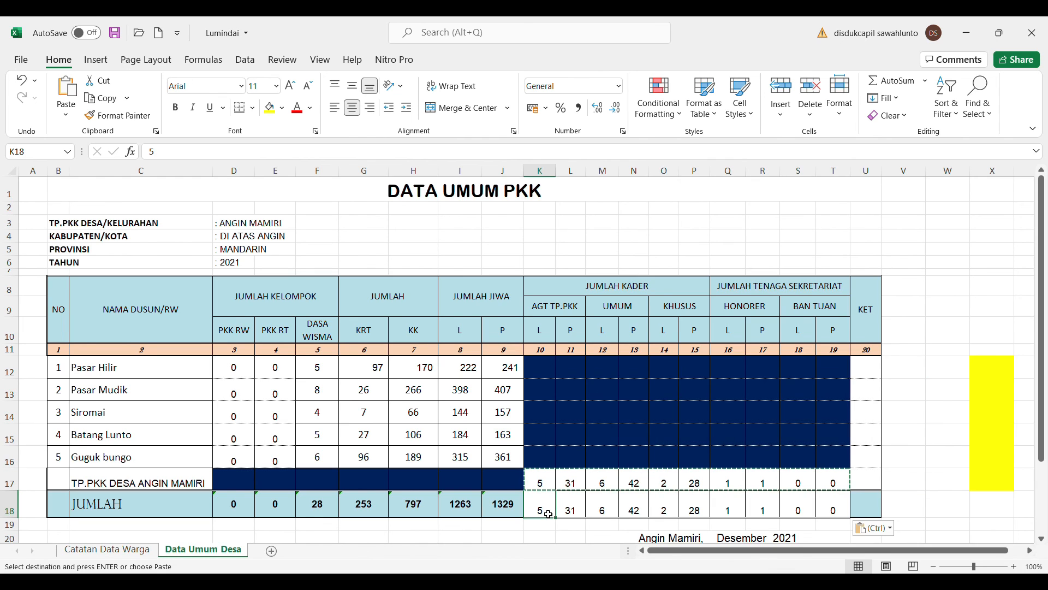
pyautogui.hotkey('ctrl', 's')
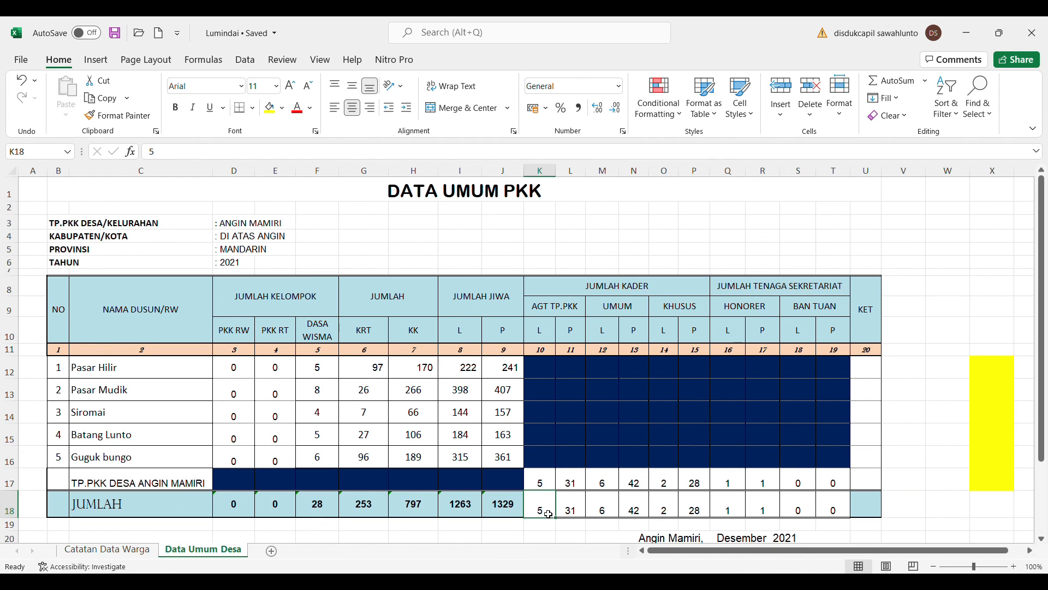
# Fill the cadre and secretariat cells K18:T18 of the JUMLAH row with the same light blue as the rest of the row.
pyautogui.hotkey('shift', 'Right')
pyautogui.hotkey('shift', 'Right')
pyautogui.hotkey('shift', 'Right')
pyautogui.hotkey('shift', 'Right')
pyautogui.hotkey('shift', 'Right')
pyautogui.hotkey('shift', 'Right')
pyautogui.hotkey('shift', 'Right')
pyautogui.hotkey('shift', 'Right')
pyautogui.hotkey('shift', 'Right')
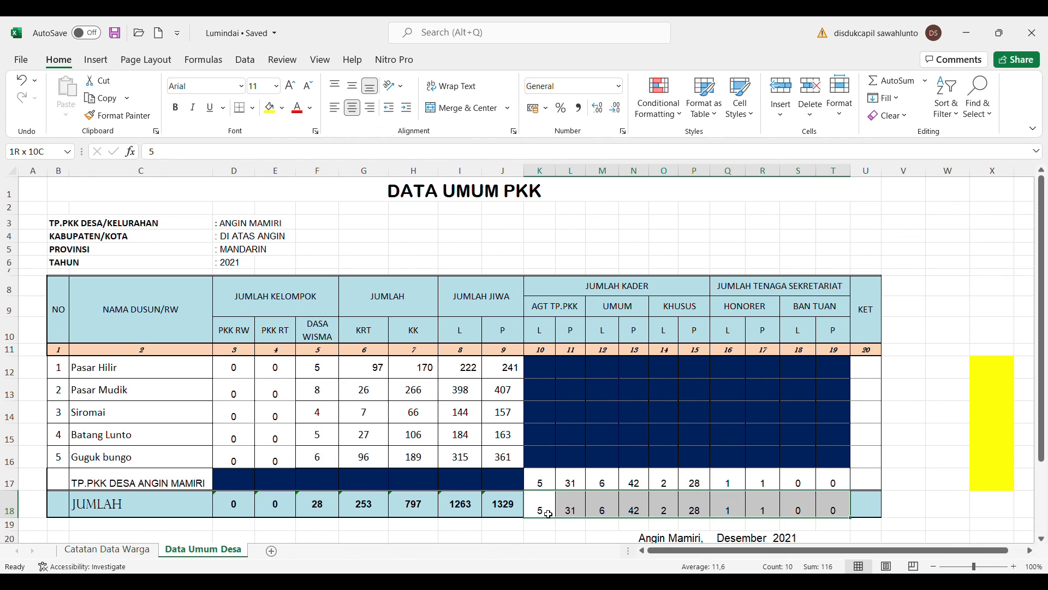
pyautogui.click(286, 116)
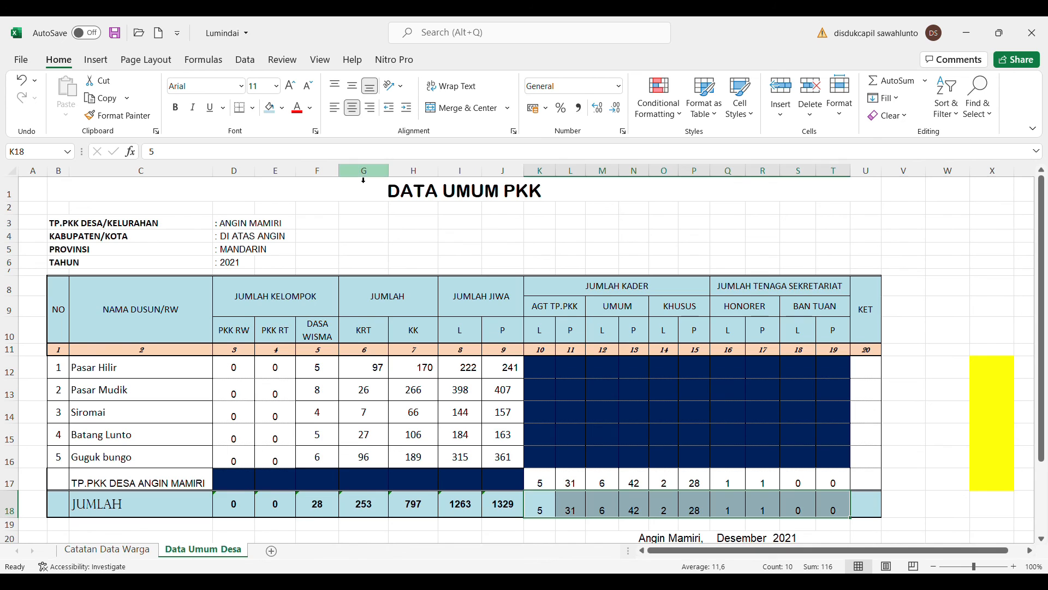
pyautogui.click(917, 261)
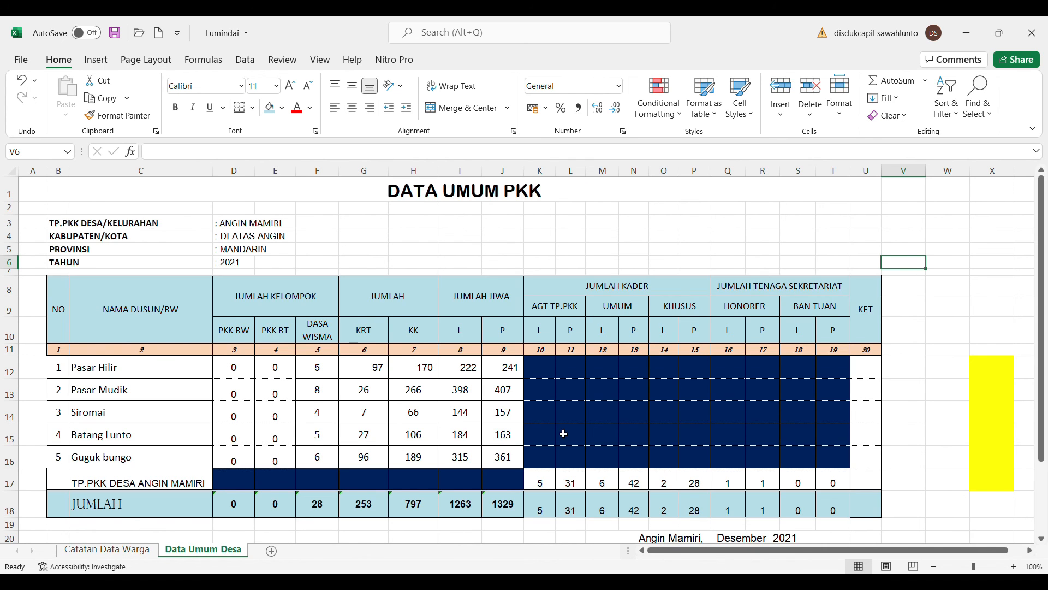
# Middle-align the cadre and secretariat figures in K18:T18 of the JUMLAH row vertically and make them bold.
pyautogui.click(551, 507)
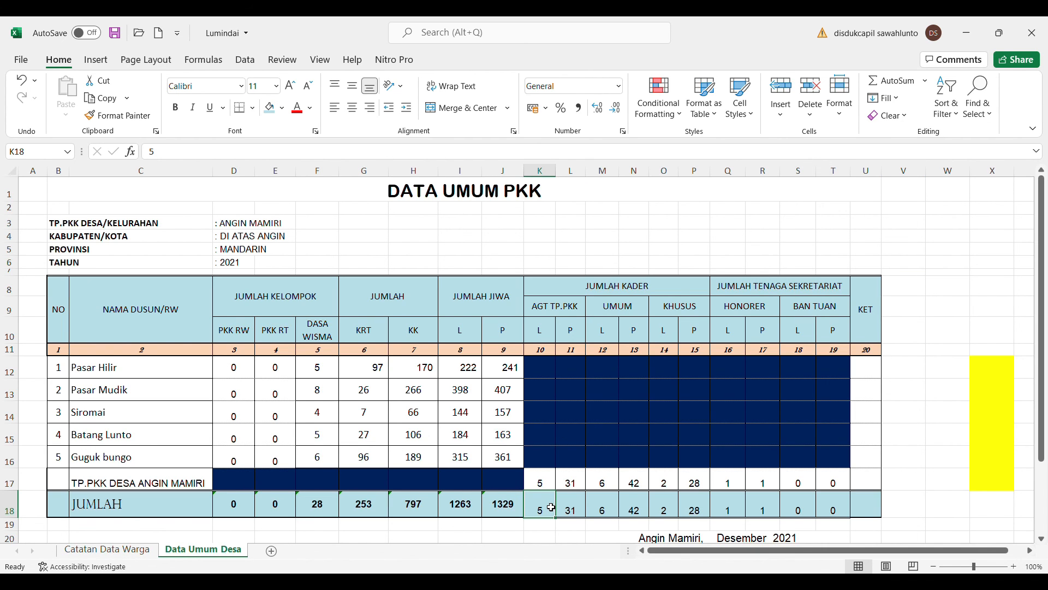
pyautogui.hotkey('shift', 'Right')
pyautogui.hotkey('shift', 'Right')
pyautogui.hotkey('shift', 'Right')
pyautogui.hotkey('shift', 'Right')
pyautogui.hotkey('shift', 'Right')
pyautogui.hotkey('shift', 'Right')
pyautogui.hotkey('shift', 'Right')
pyautogui.hotkey('shift', 'Right')
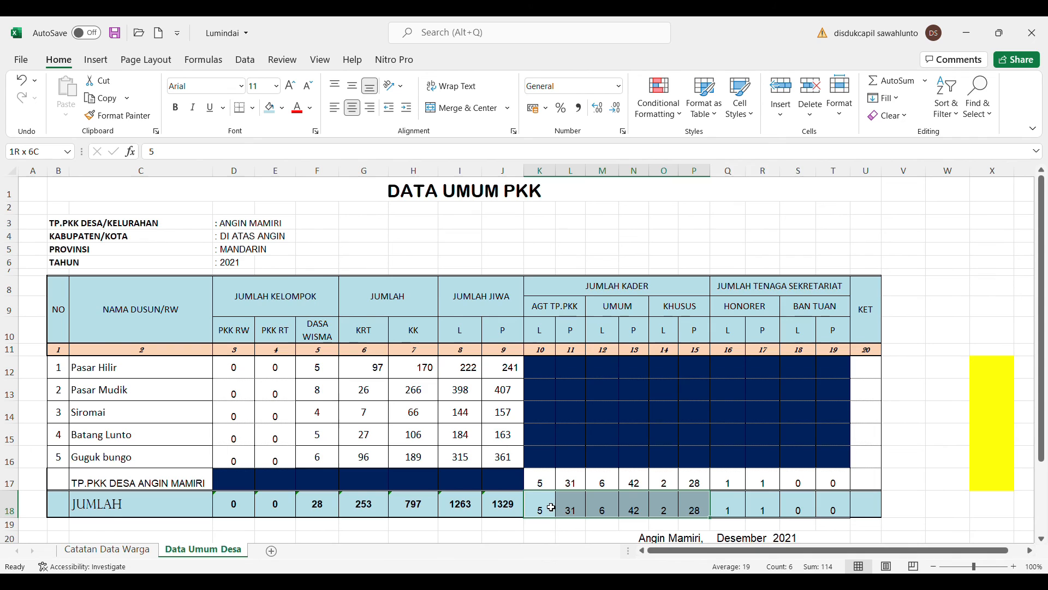
pyautogui.hotkey('shift', 'Right')
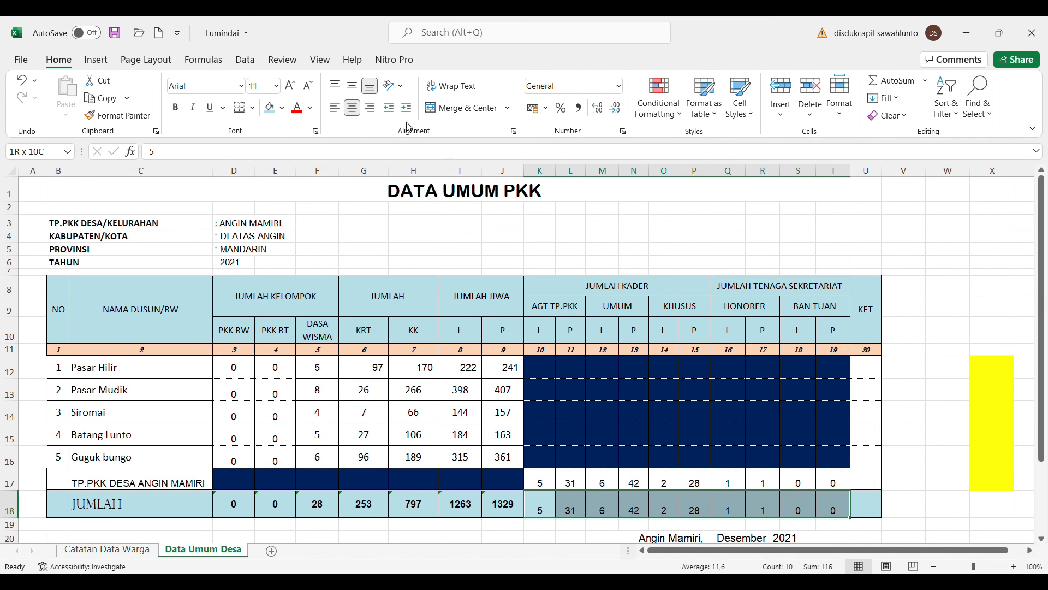
pyautogui.click(353, 87)
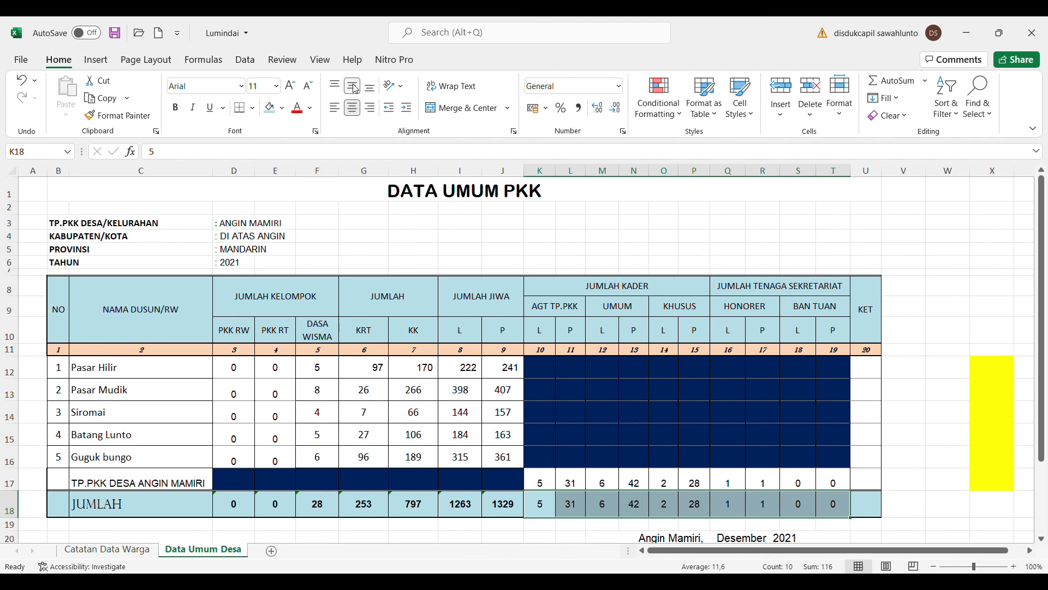
pyautogui.click(173, 108)
# Review the completed Data Umum PKK sheet, including the date and Sekretaris signature block and the PKK RW and PKK RT columns.
pyautogui.moveTo(1043, 415); pyautogui.dragTo(1046, 493)
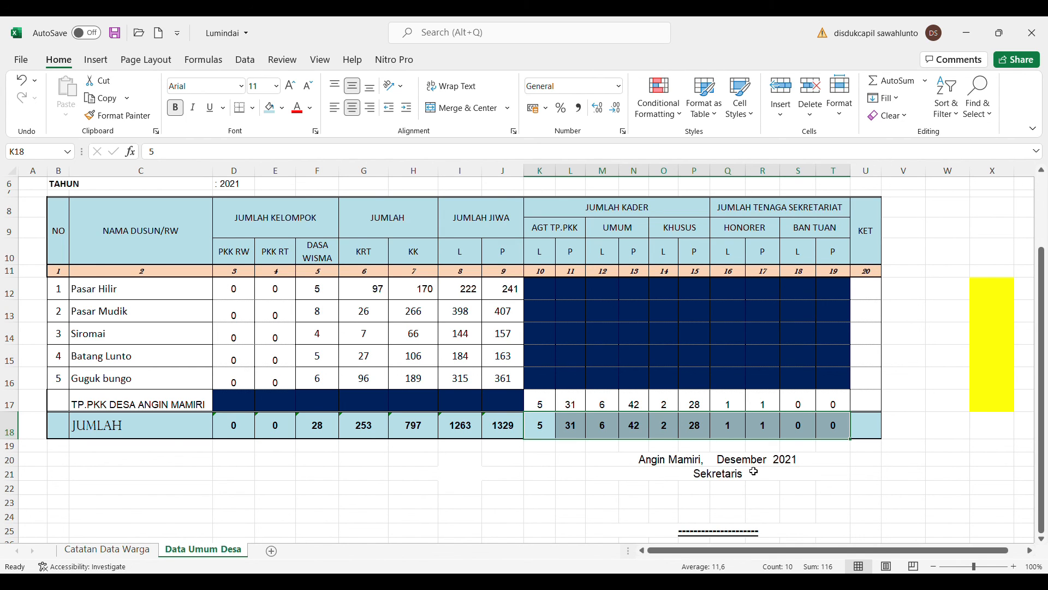
pyautogui.click(716, 460)
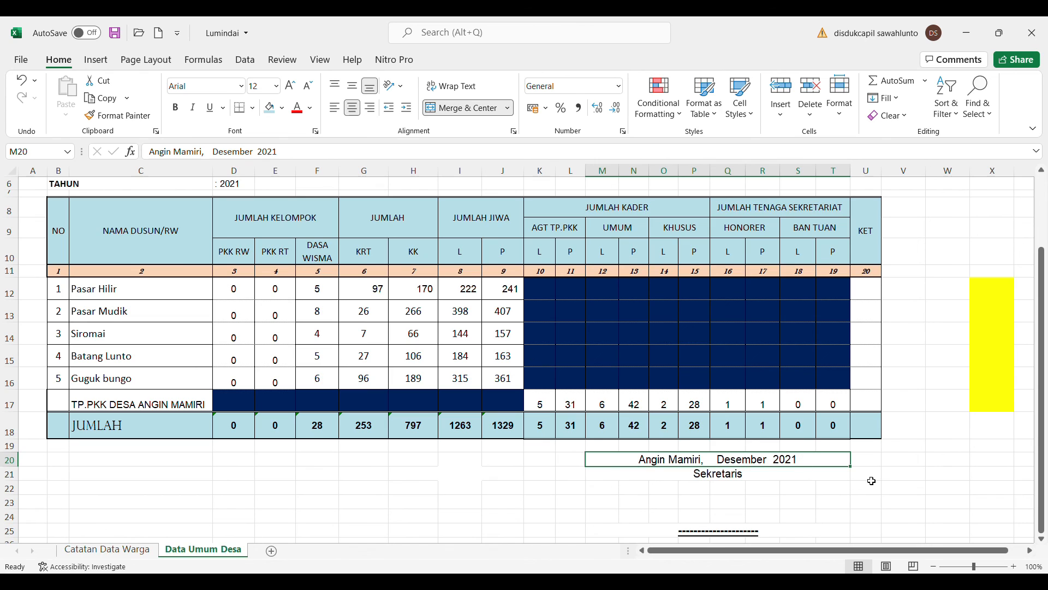
pyautogui.click(921, 486)
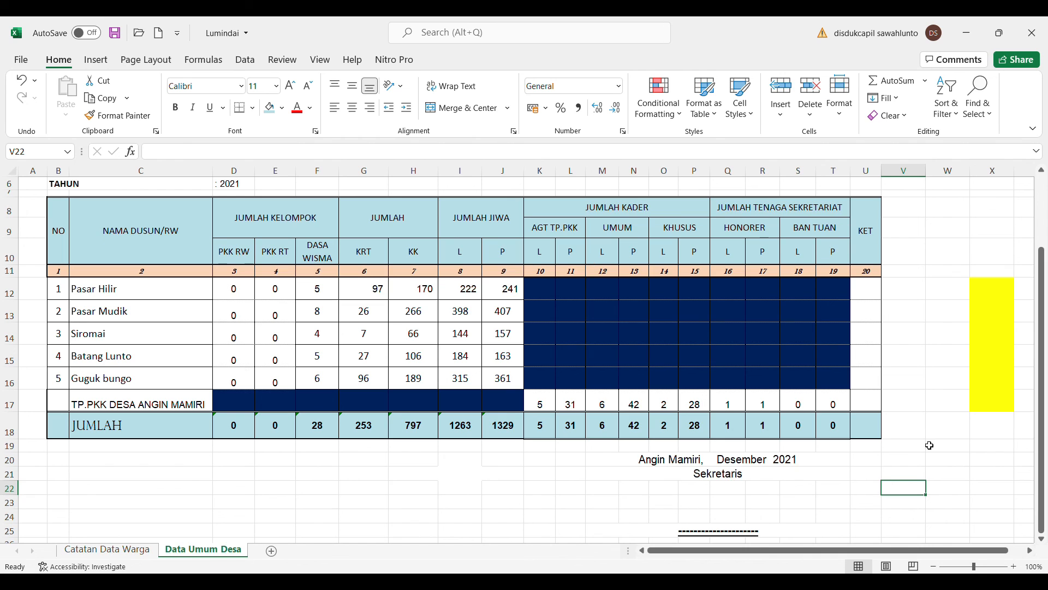
pyautogui.moveTo(1044, 418); pyautogui.dragTo(1046, 306)
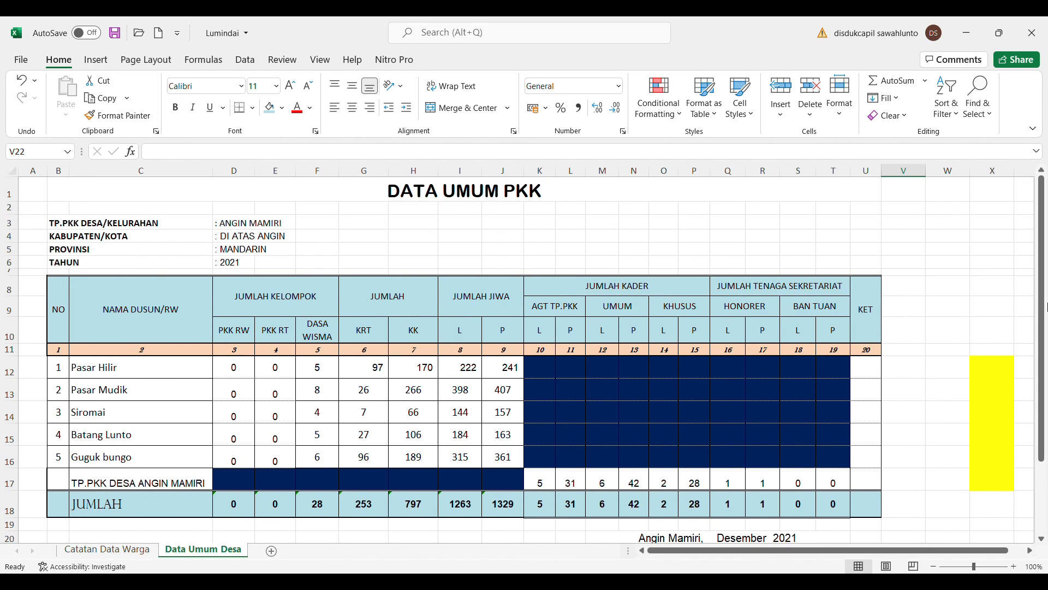
pyautogui.moveTo(1043, 300); pyautogui.dragTo(1045, 304)
pyautogui.click(245, 371)
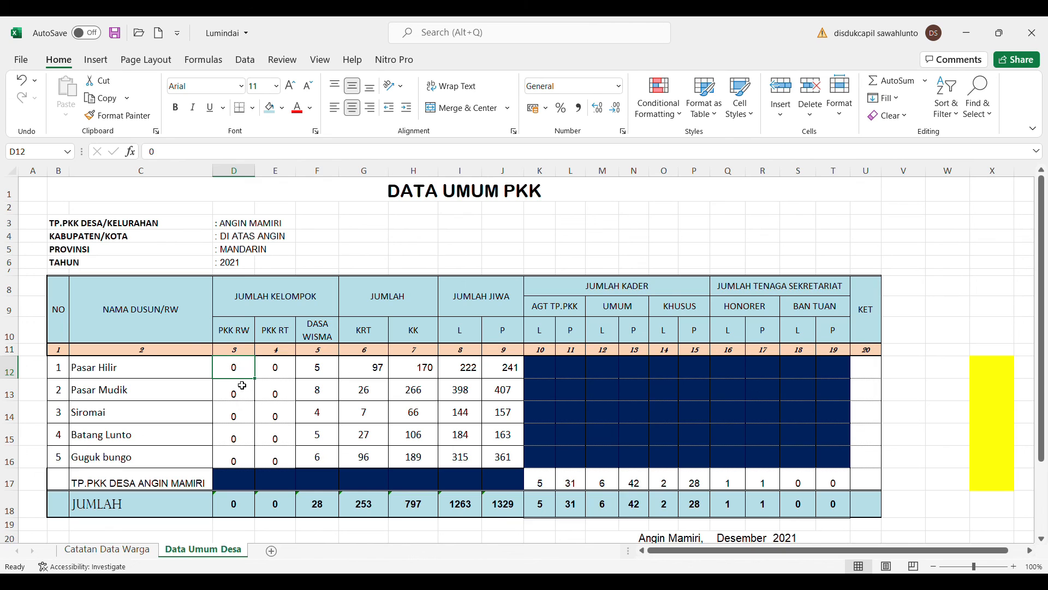
pyautogui.click(241, 392)
pyautogui.click(274, 374)
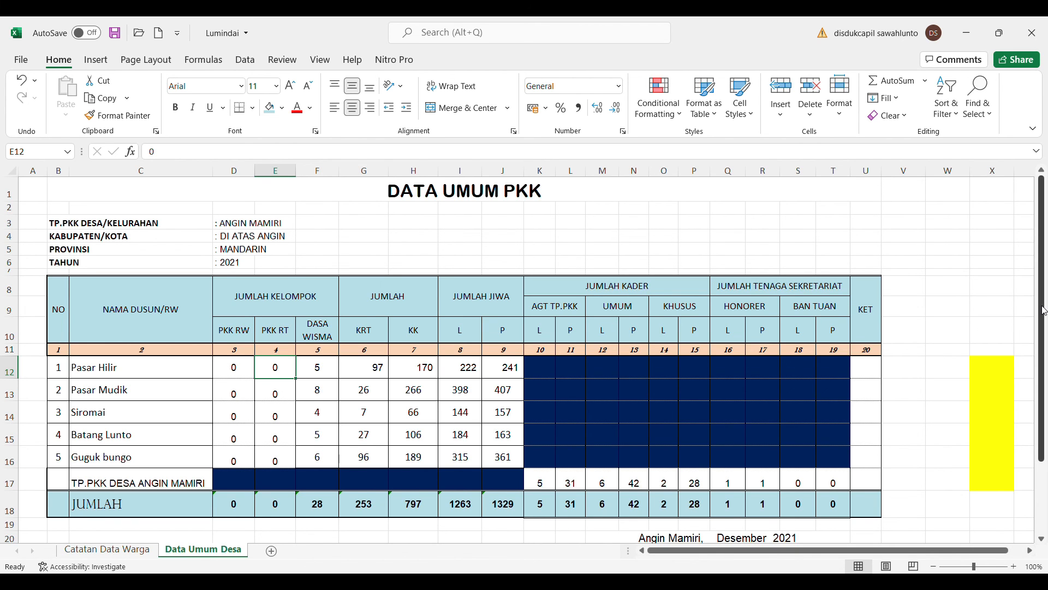
pyautogui.moveTo(1043, 310); pyautogui.dragTo(1045, 412)
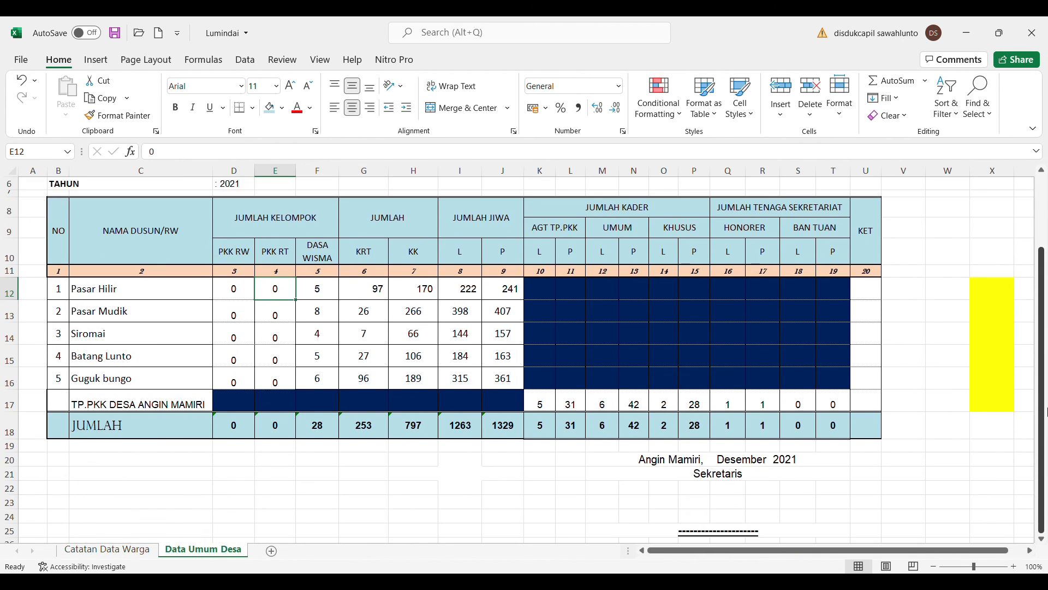